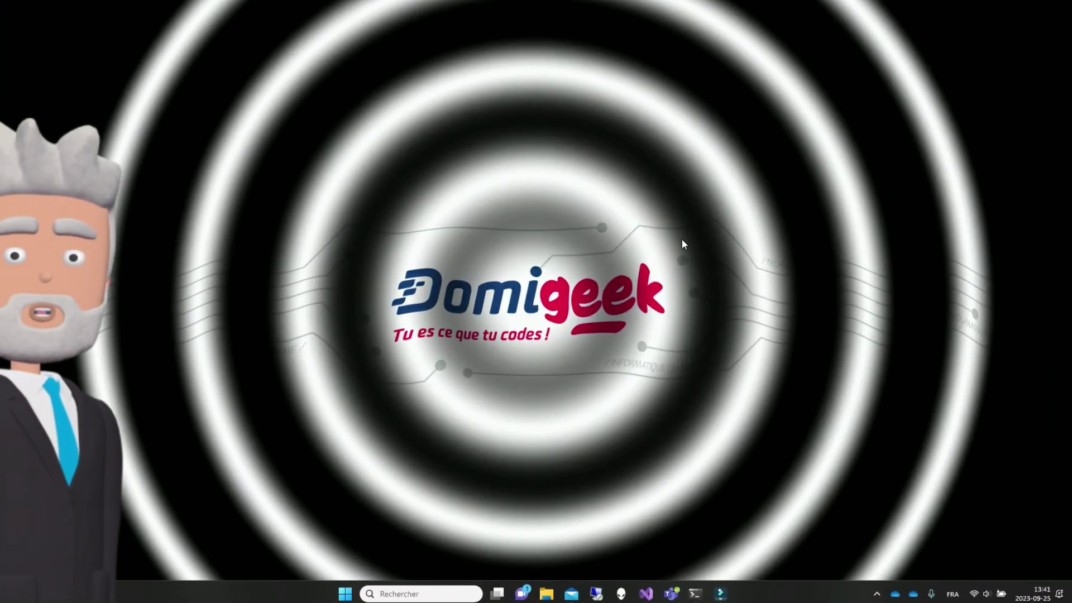
Search Windows for 'unit' and launch the Unity best-match result to open Unity Hub.
{"action": "left_click", "coordinate": [409, 595]}
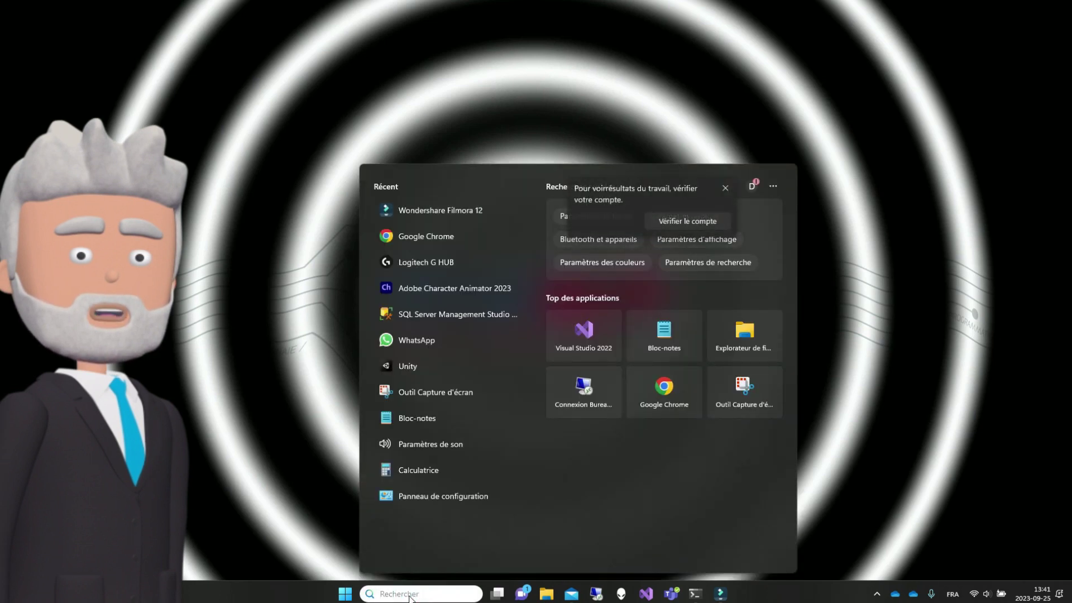
{"action": "type", "text": "unit"}
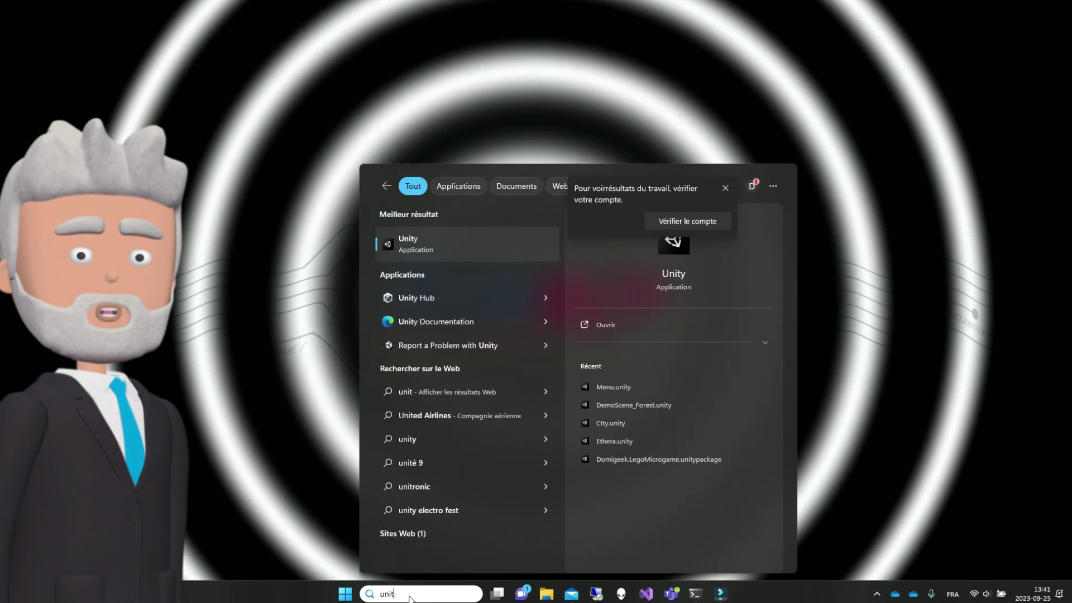
{"action": "left_click", "coordinate": [430, 241]}
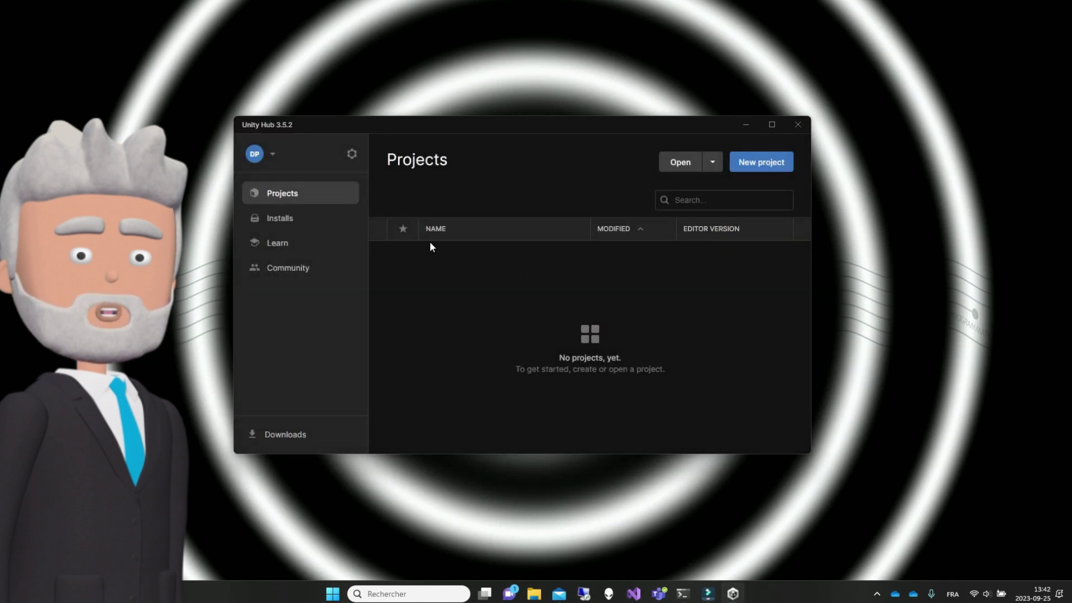
Begin a new Unity Hub project and browse the template list, leaving 3D Core selected.
{"action": "left_click", "coordinate": [755, 167]}
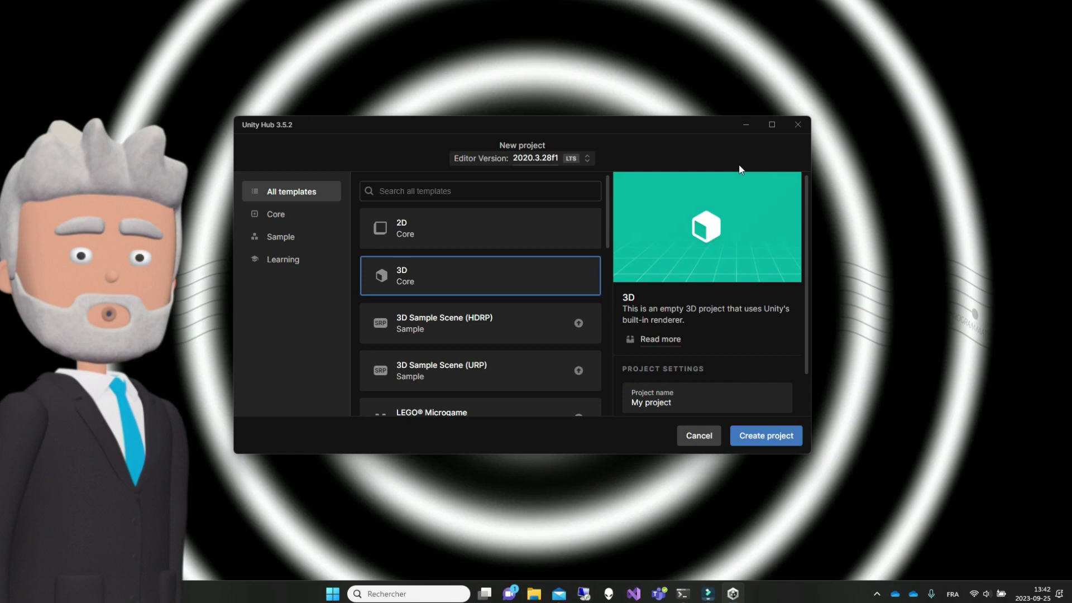
{"action": "scroll", "coordinate": [467, 383], "scroll_direction": "down", "scroll_amount": 1}
{"action": "scroll", "coordinate": [466, 383], "scroll_direction": "down", "scroll_amount": 3}
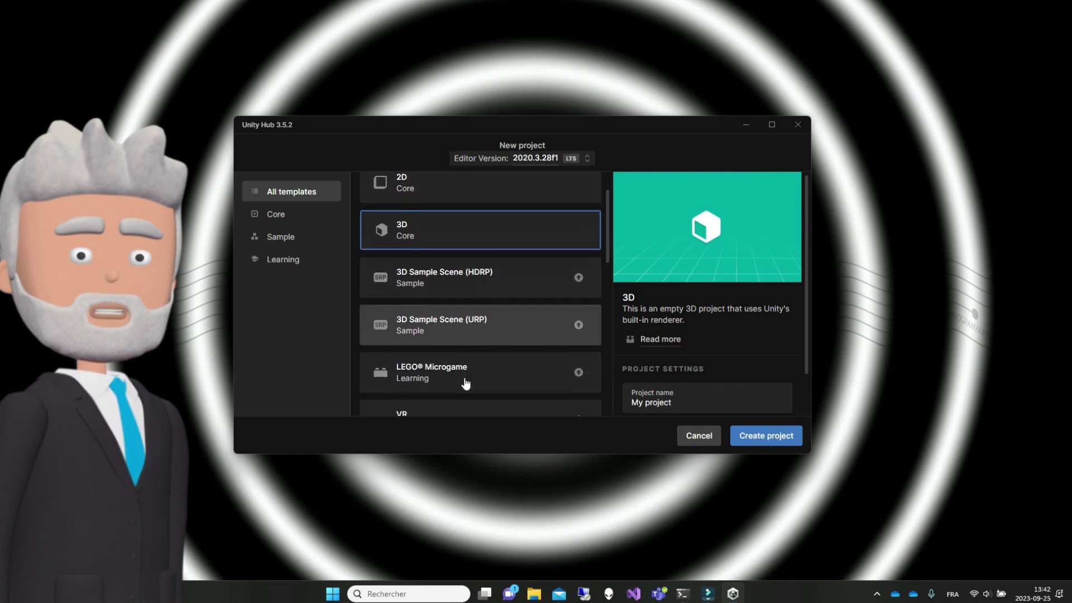
{"action": "scroll", "coordinate": [466, 383], "scroll_direction": "down", "scroll_amount": 2}
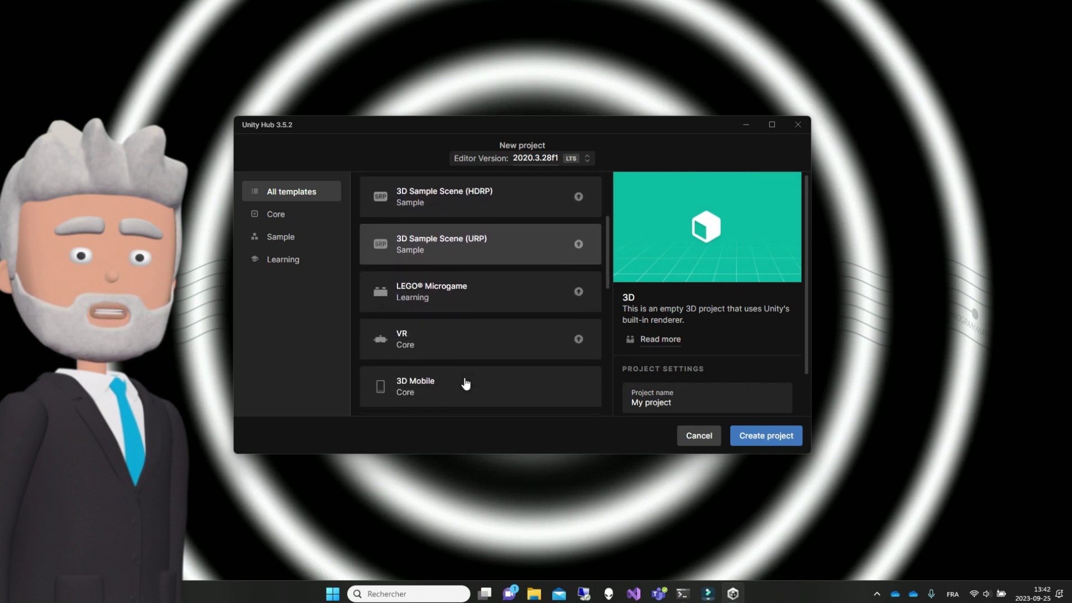
{"action": "scroll", "coordinate": [466, 383], "scroll_direction": "down", "scroll_amount": 2}
{"action": "scroll", "coordinate": [466, 383], "scroll_direction": "down", "scroll_amount": 1}
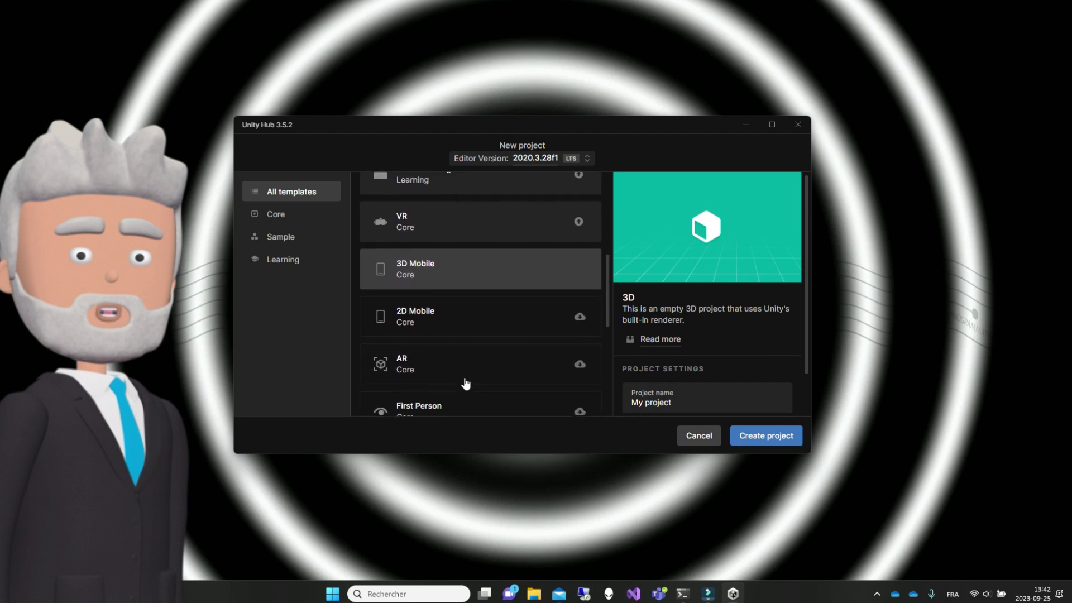
{"action": "scroll", "coordinate": [465, 383], "scroll_direction": "down", "scroll_amount": 1}
{"action": "scroll", "coordinate": [465, 383], "scroll_direction": "down", "scroll_amount": 1}
{"action": "scroll", "coordinate": [465, 381], "scroll_direction": "down", "scroll_amount": 1}
{"action": "scroll", "coordinate": [465, 381], "scroll_direction": "down", "scroll_amount": 1}
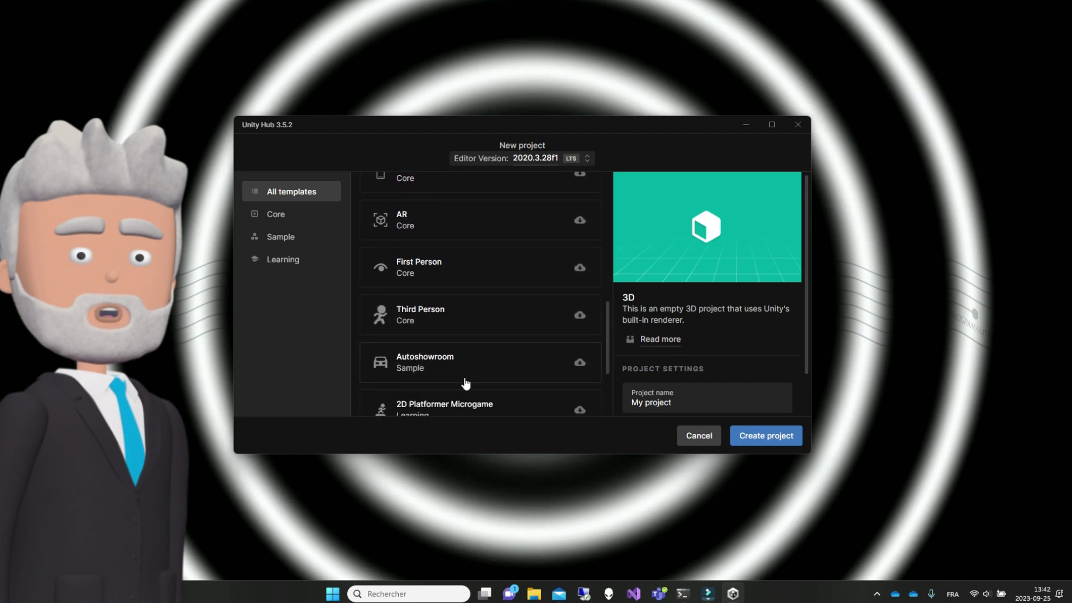
{"action": "scroll", "coordinate": [465, 382], "scroll_direction": "down", "scroll_amount": 2}
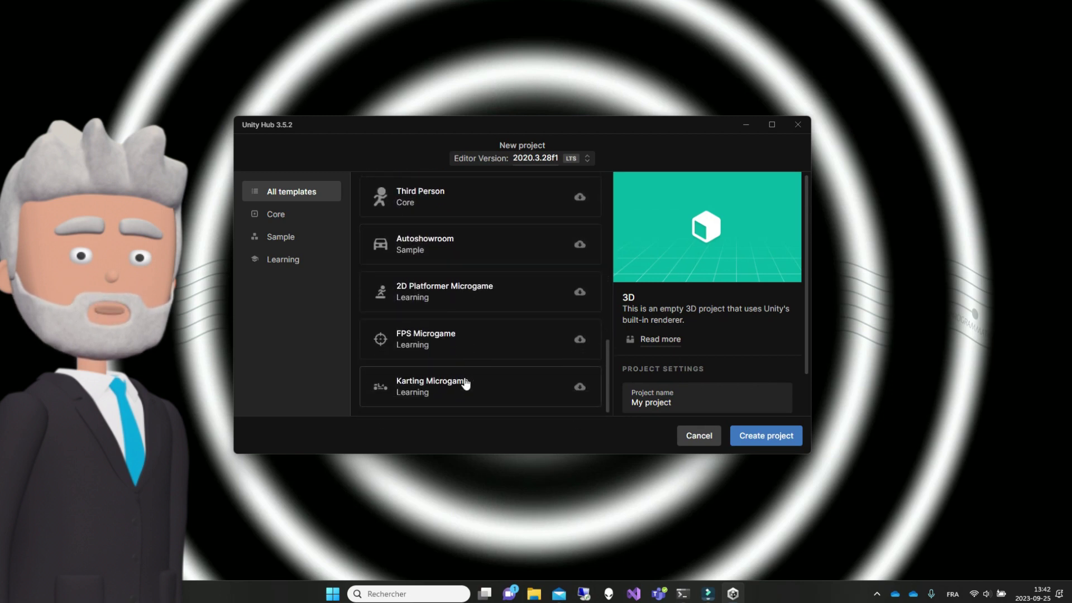
{"action": "scroll", "coordinate": [465, 250], "scroll_direction": "up", "scroll_amount": 1}
{"action": "scroll", "coordinate": [465, 251], "scroll_direction": "up", "scroll_amount": 2}
{"action": "scroll", "coordinate": [464, 250], "scroll_direction": "up", "scroll_amount": 1}
{"action": "scroll", "coordinate": [465, 250], "scroll_direction": "up", "scroll_amount": 2}
{"action": "scroll", "coordinate": [465, 250], "scroll_direction": "up", "scroll_amount": 1}
{"action": "scroll", "coordinate": [464, 250], "scroll_direction": "up", "scroll_amount": 1}
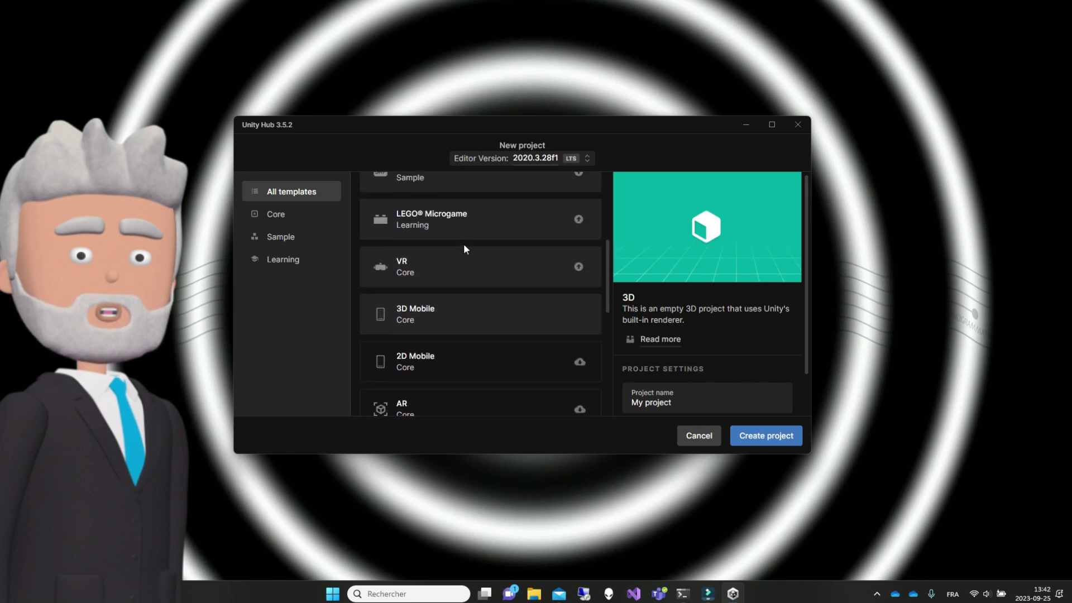
{"action": "scroll", "coordinate": [465, 251], "scroll_direction": "up", "scroll_amount": 2}
{"action": "scroll", "coordinate": [465, 249], "scroll_direction": "up", "scroll_amount": 1}
{"action": "scroll", "coordinate": [465, 250], "scroll_direction": "up", "scroll_amount": 1}
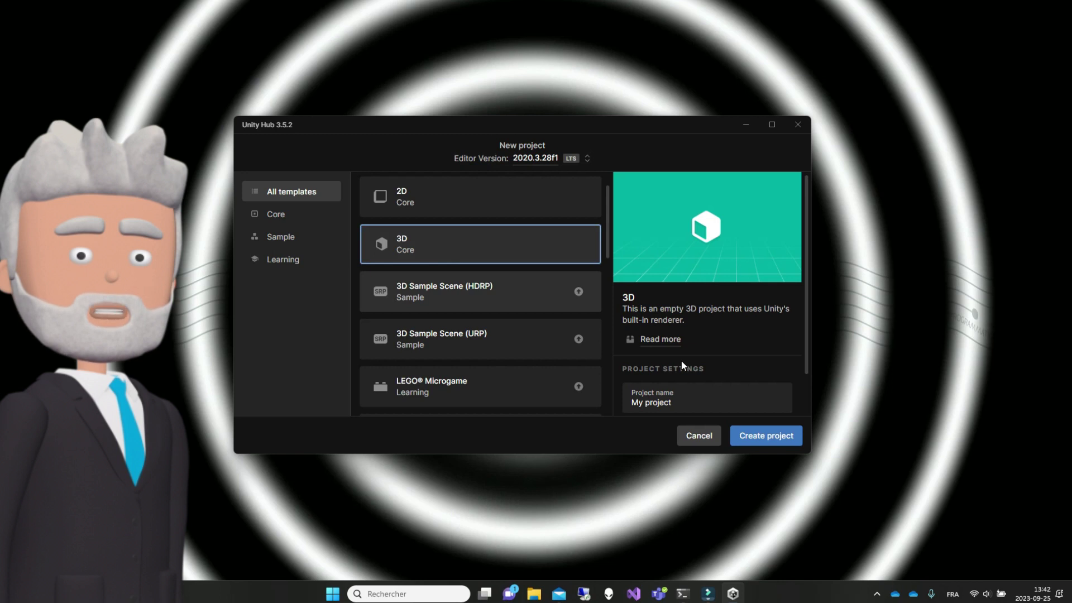
Rename the project to DomiGeek.GontranGame and create it.
{"action": "left_click", "coordinate": [683, 403]}
{"action": "key", "text": "BackSpace"}
{"action": "key", "text": "BackSpace"}
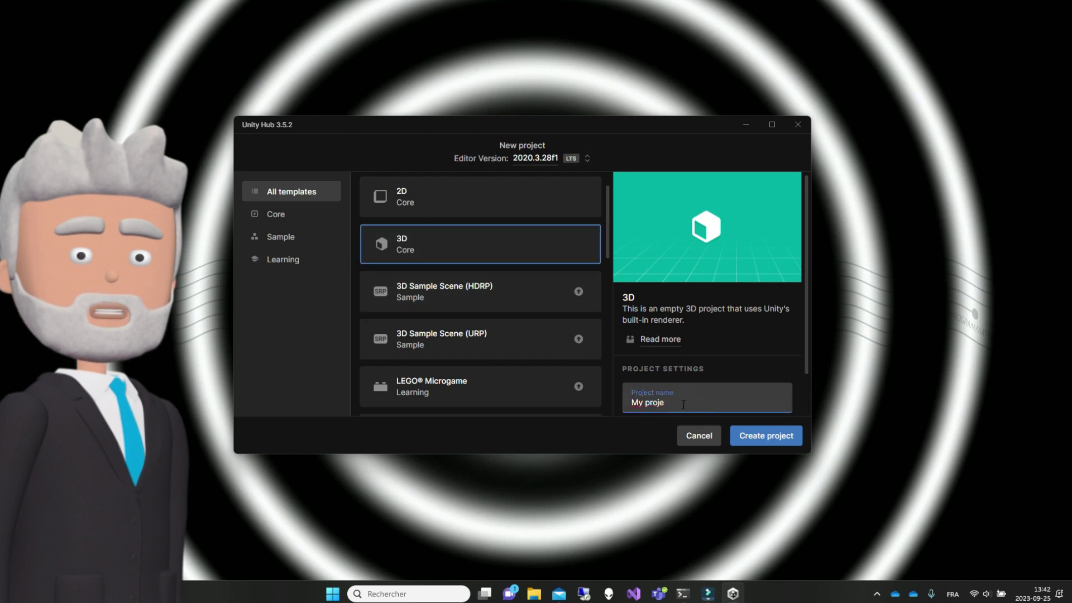
{"action": "type", "text": "DomiGeek.Gontran"}
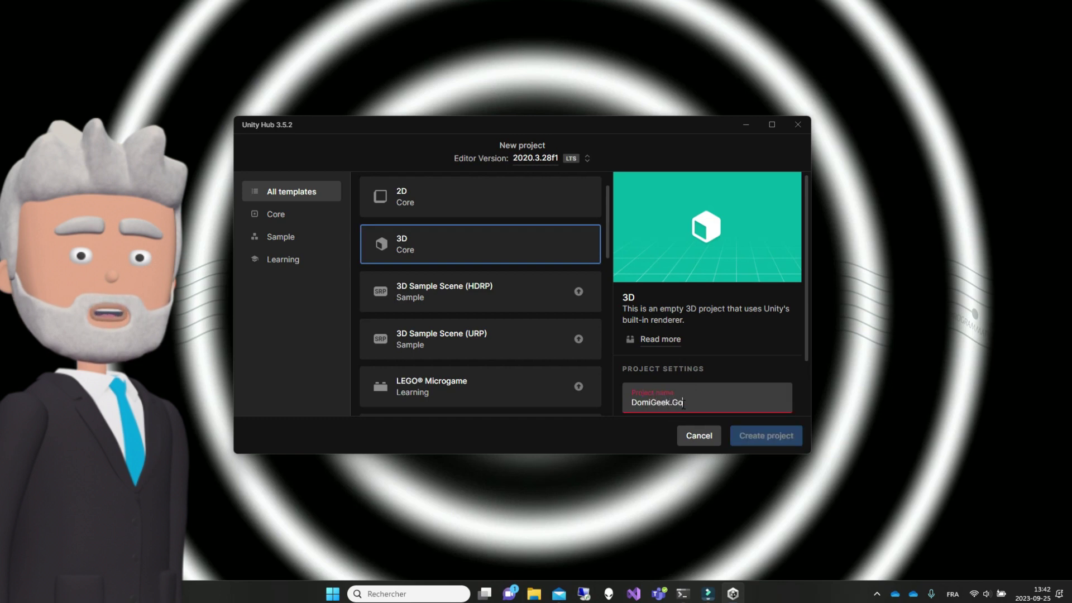
{"action": "type", "text": "Game"}
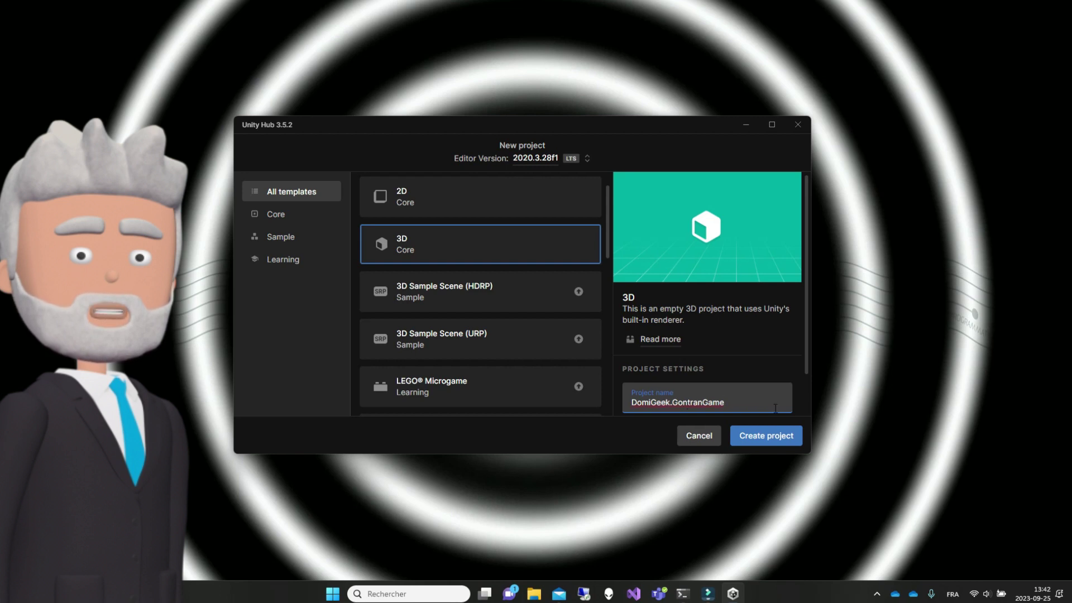
{"action": "left_click", "coordinate": [773, 436]}
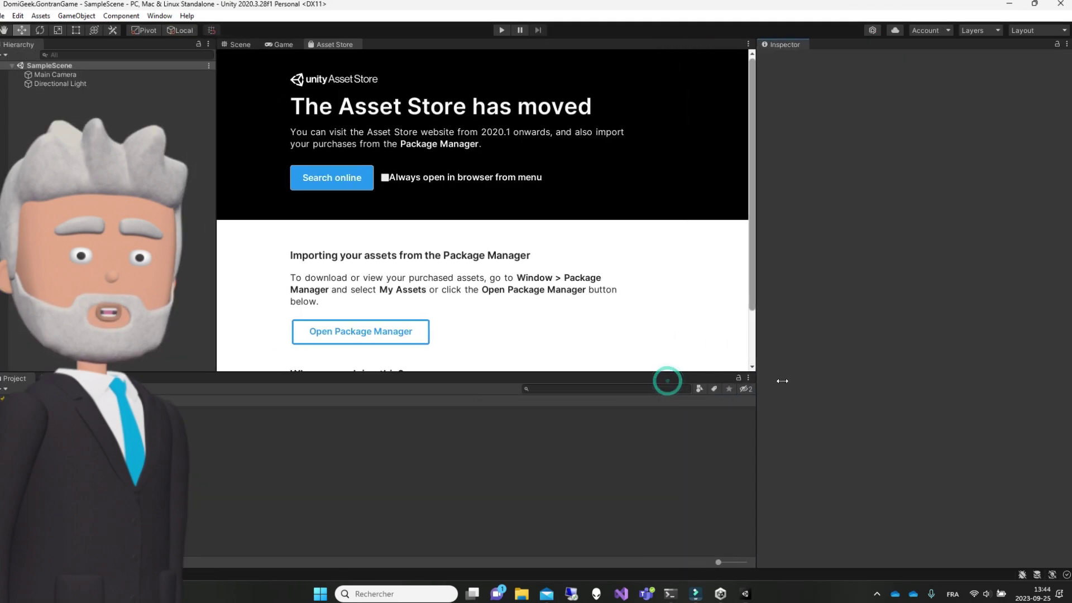
{"action": "left_click", "coordinate": [288, 44]}
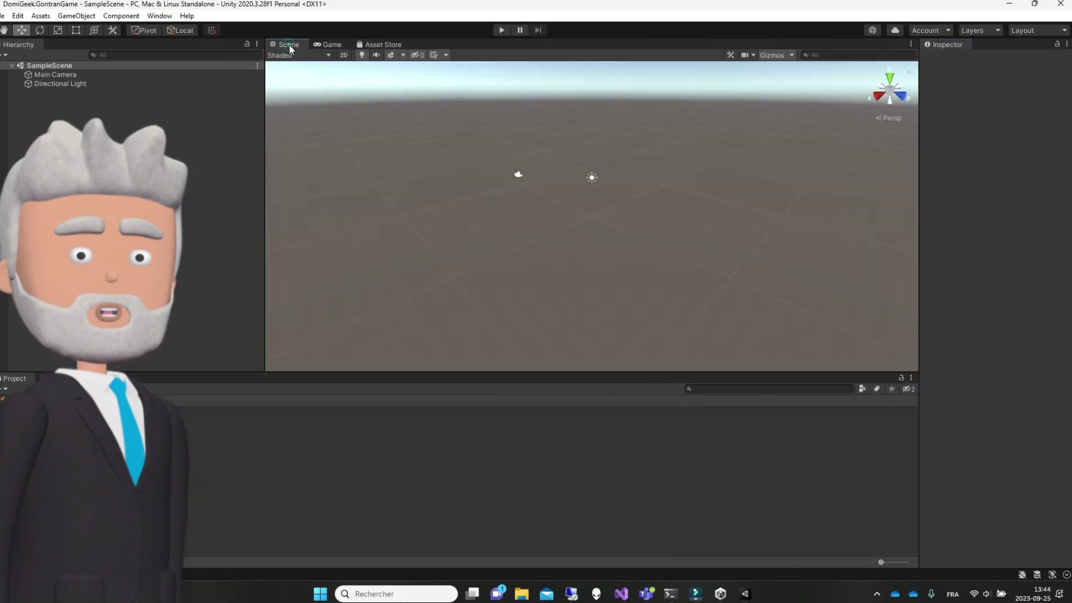
{"action": "left_click", "coordinate": [549, 160]}
{"action": "key", "text": "Left"}
{"action": "key", "text": "Right"}
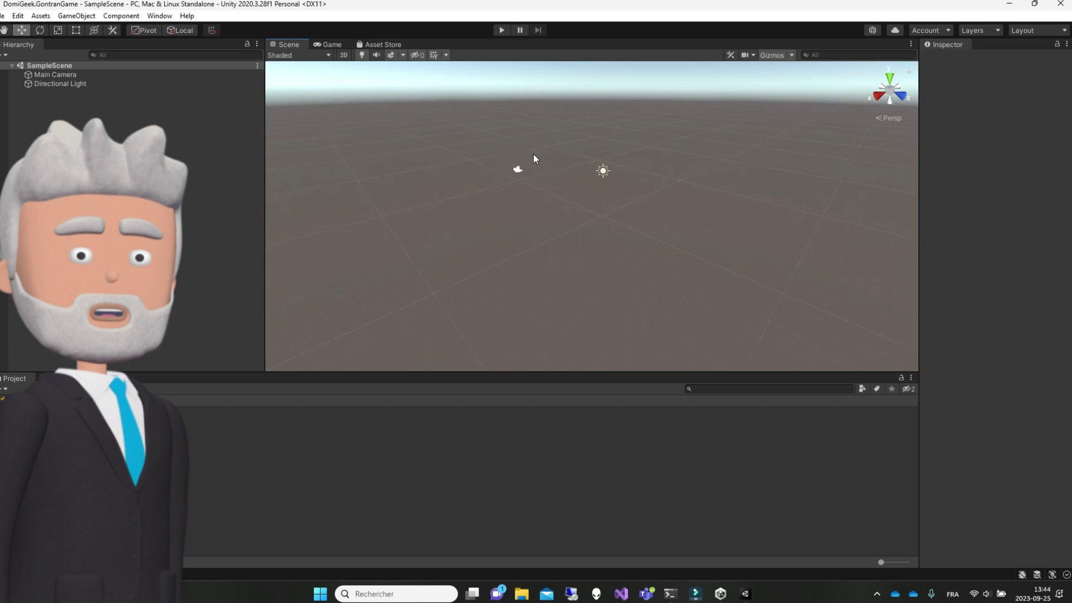
{"action": "key", "text": "Up"}
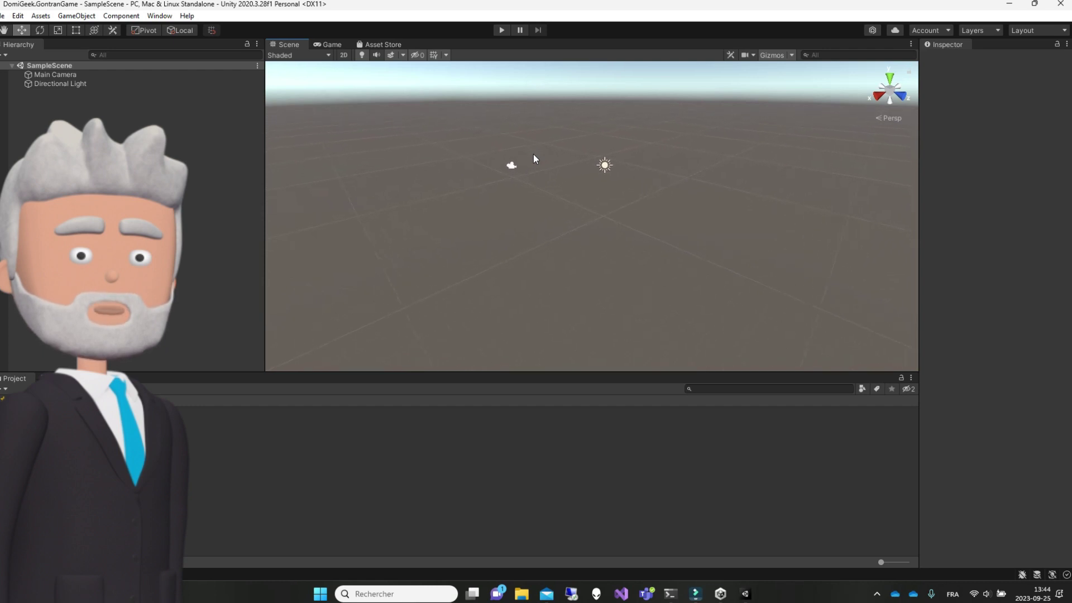
{"action": "mouse_move", "coordinate": [534, 154]}
{"action": "right_mouse_down"}
{"action": "mouse_move", "coordinate": [372, 134]}
{"action": "mouse_move", "coordinate": [506, 133]}
{"action": "right_mouse_up"}
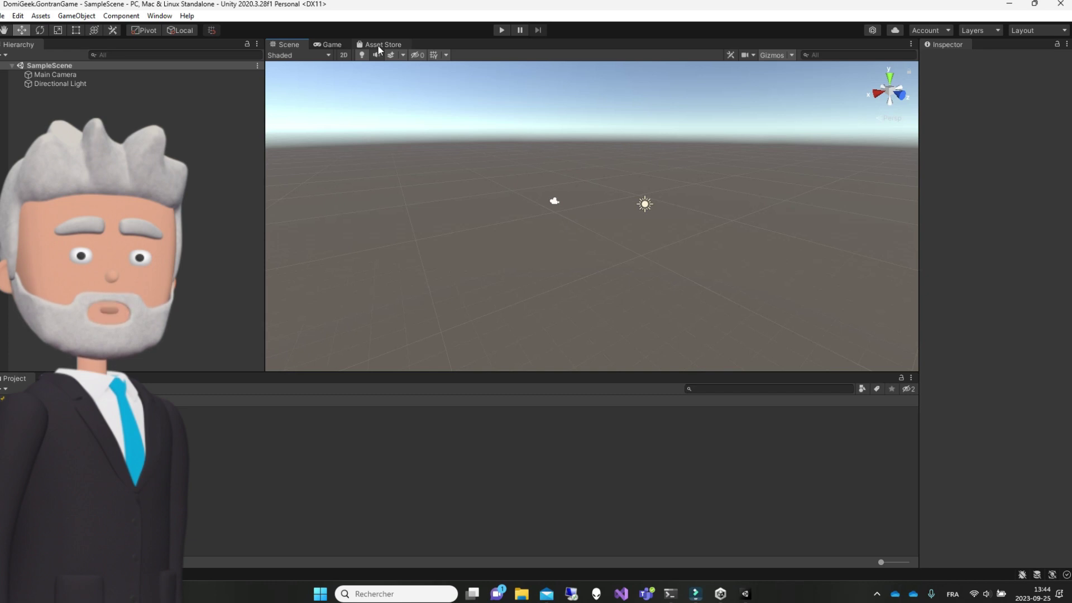
{"action": "left_click", "coordinate": [377, 45]}
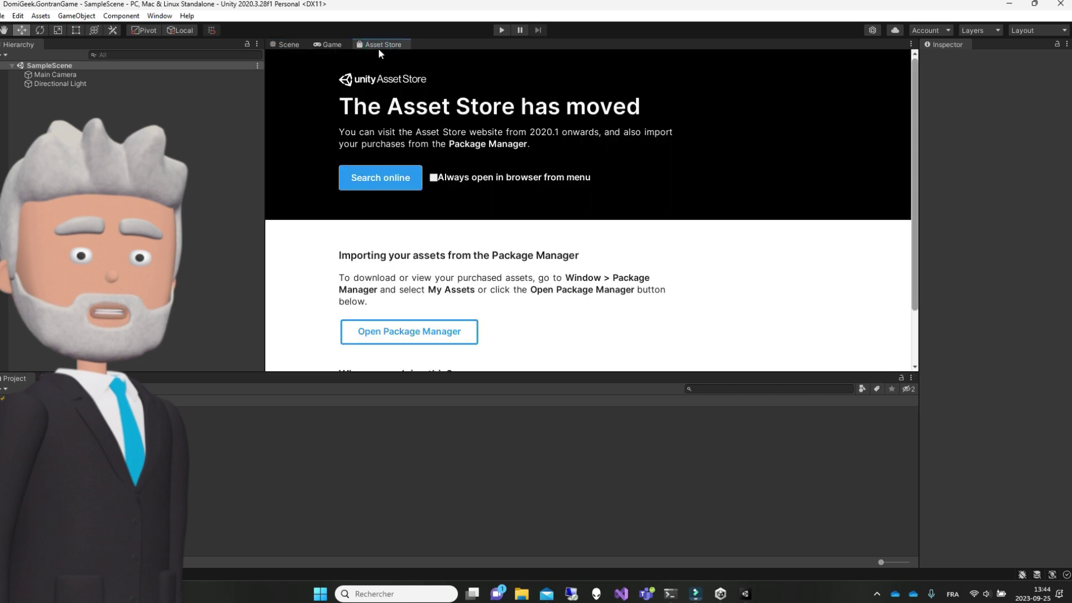
{"action": "left_click", "coordinate": [384, 178]}
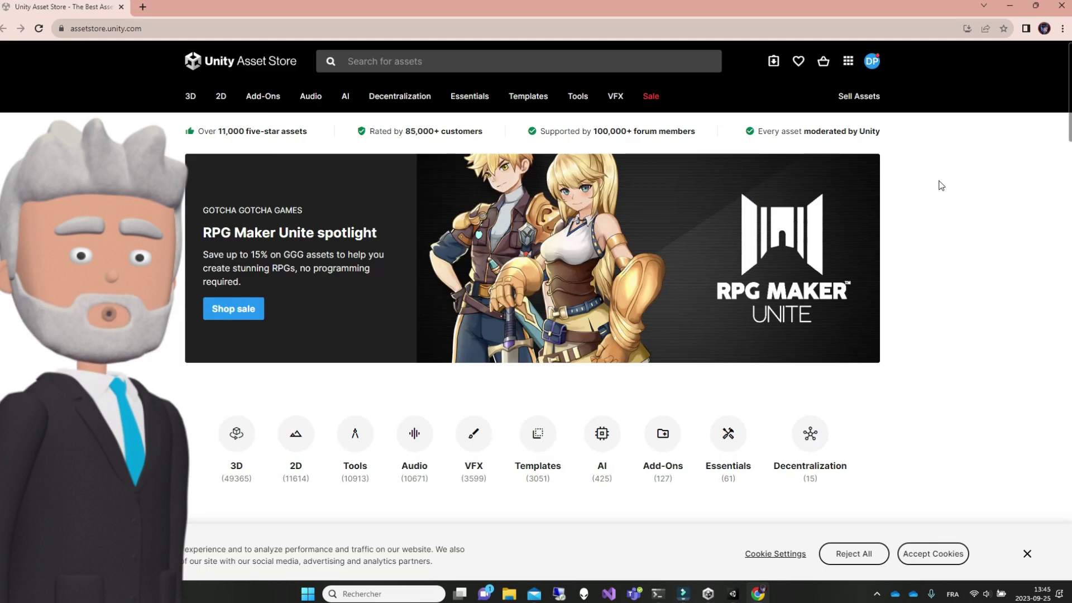
Browse the free 3D assets category and view the POLYGON Fantasy Kingdom asset page.
{"action": "scroll", "coordinate": [947, 235], "scroll_direction": "down", "scroll_amount": 1}
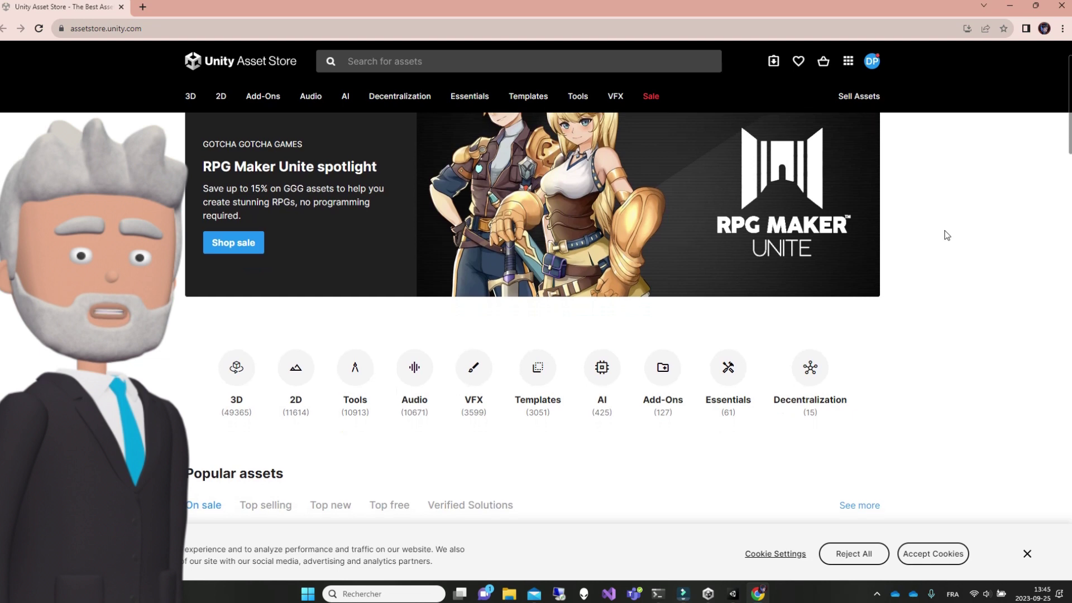
{"action": "scroll", "coordinate": [948, 235], "scroll_direction": "down", "scroll_amount": 3}
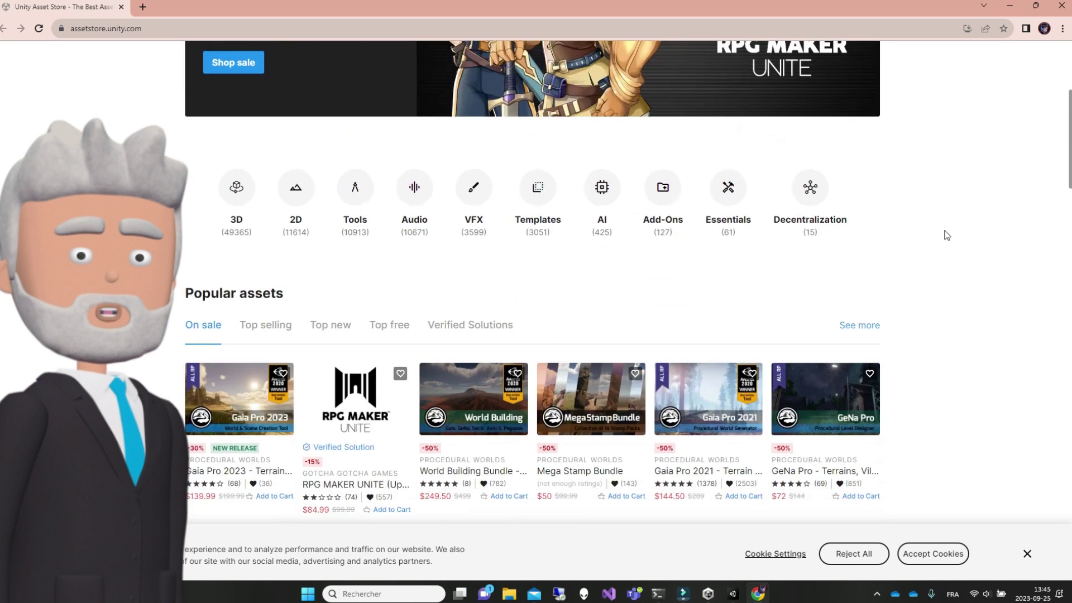
{"action": "left_click", "coordinate": [244, 200]}
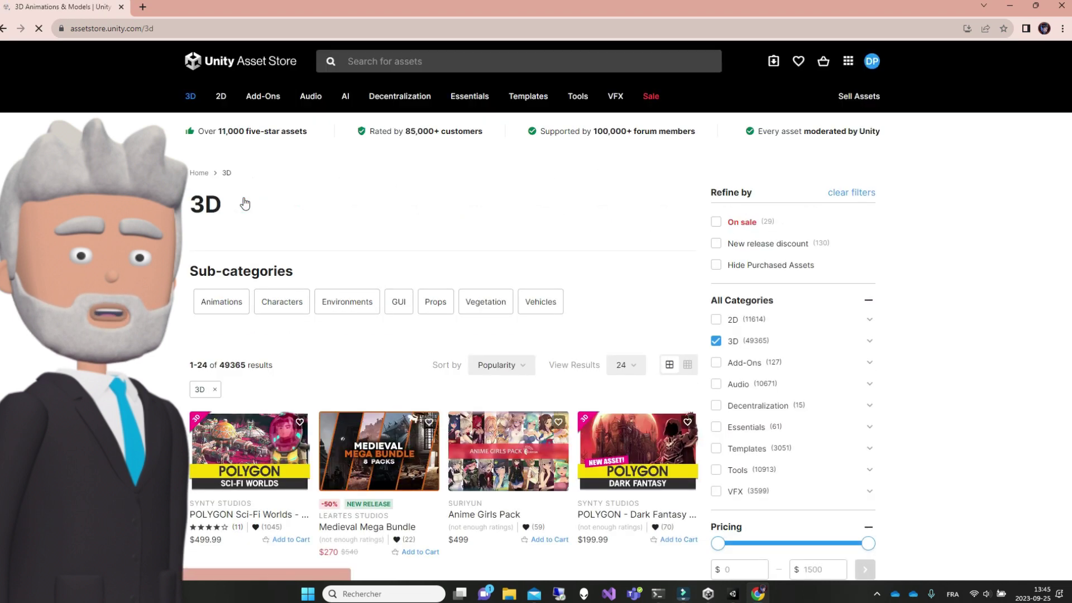
{"action": "scroll", "coordinate": [340, 219], "scroll_direction": "down", "scroll_amount": 3}
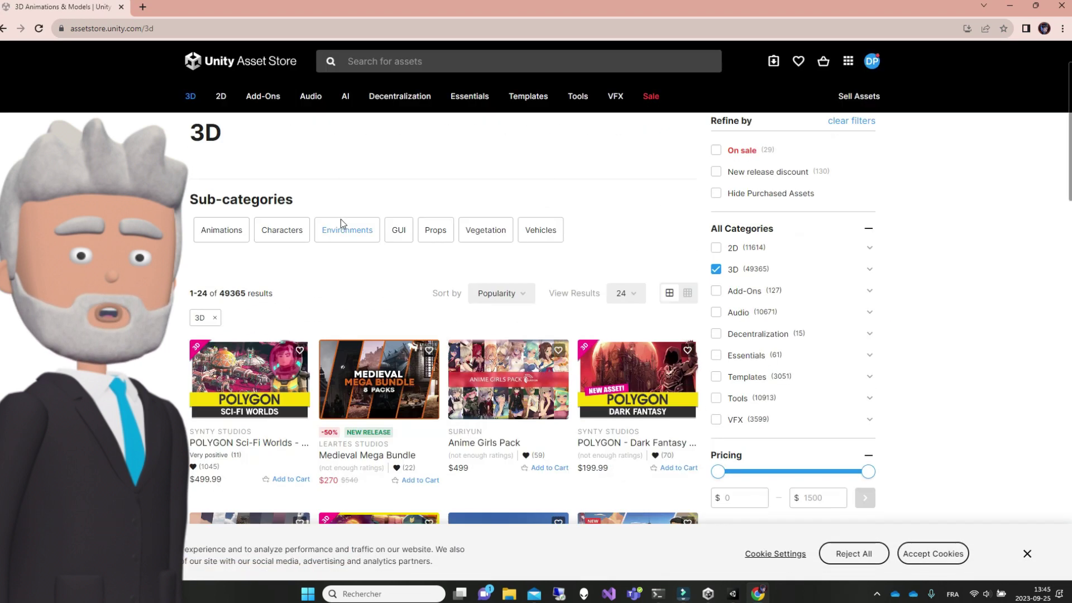
{"action": "scroll", "coordinate": [342, 224], "scroll_direction": "down", "scroll_amount": 3}
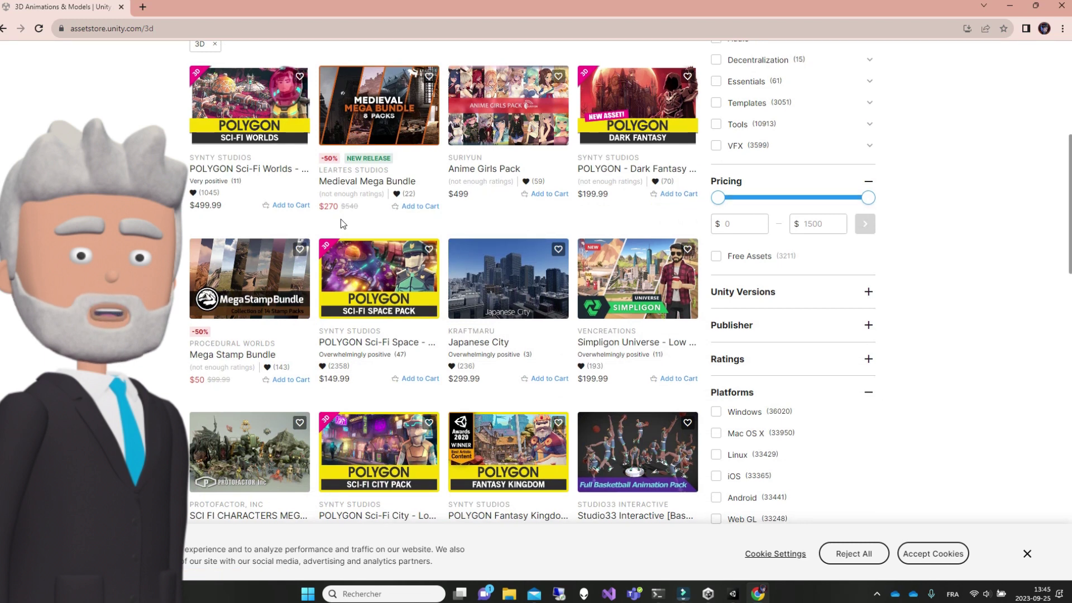
{"action": "scroll", "coordinate": [340, 219], "scroll_direction": "down", "scroll_amount": 1}
{"action": "left_click", "coordinate": [496, 367]}
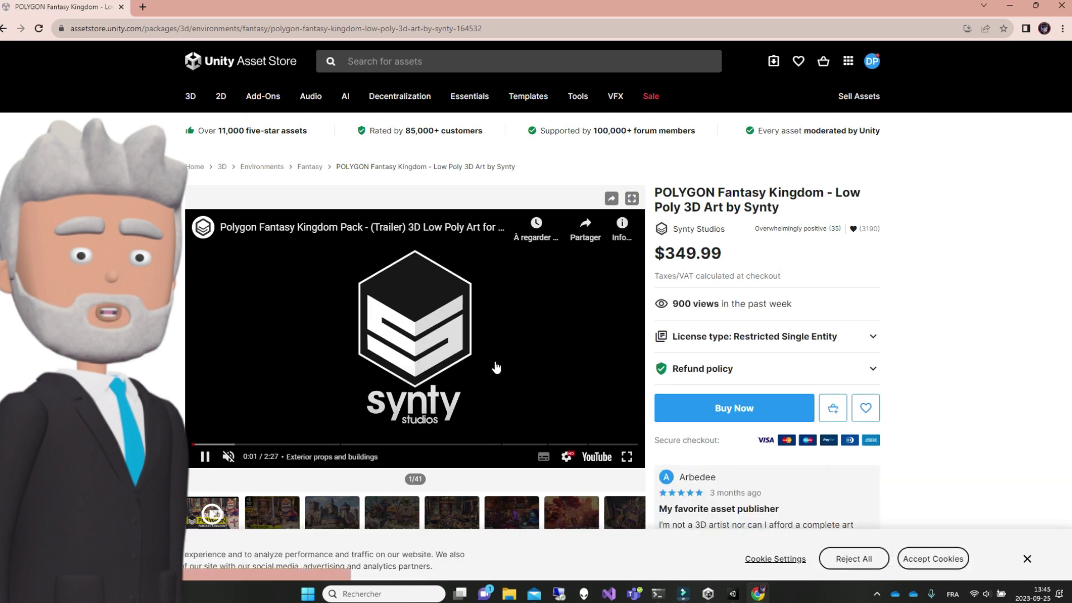
{"action": "scroll", "coordinate": [496, 367], "scroll_direction": "down", "scroll_amount": 3}
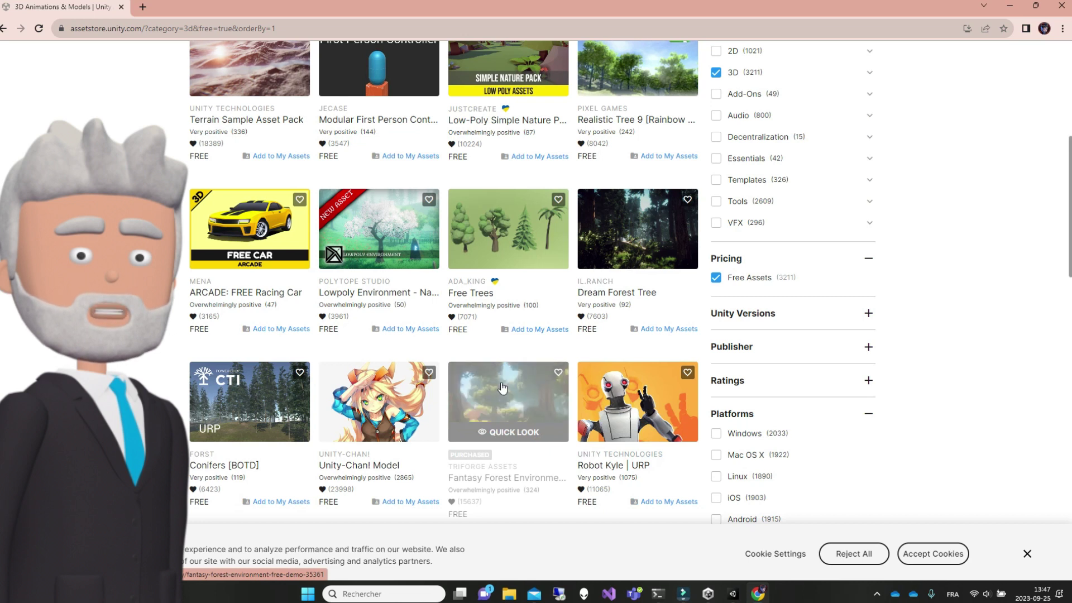
View Fantasy Forest Environment, add Free Trees to My Assets, then switch back to Unity.
{"action": "left_click", "coordinate": [502, 390]}
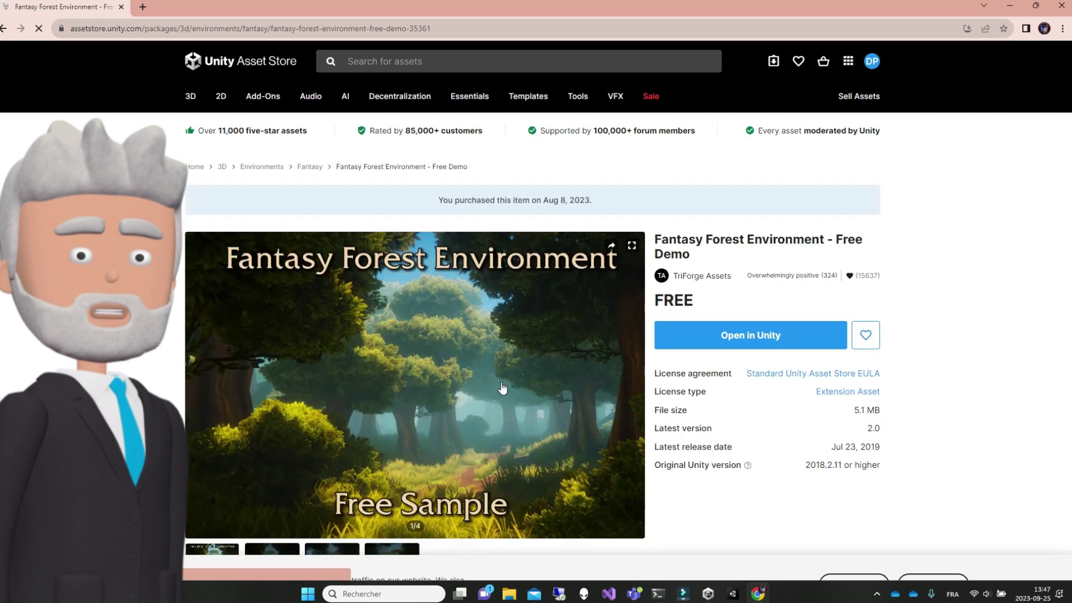
{"action": "key", "text": "alt+Left"}
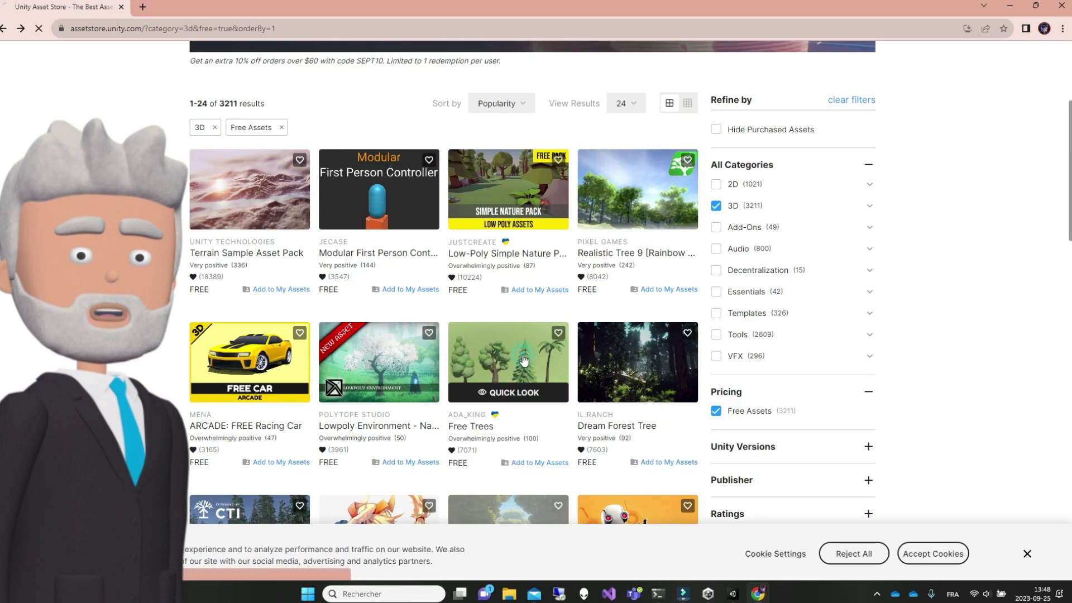
{"action": "left_click", "coordinate": [524, 360]}
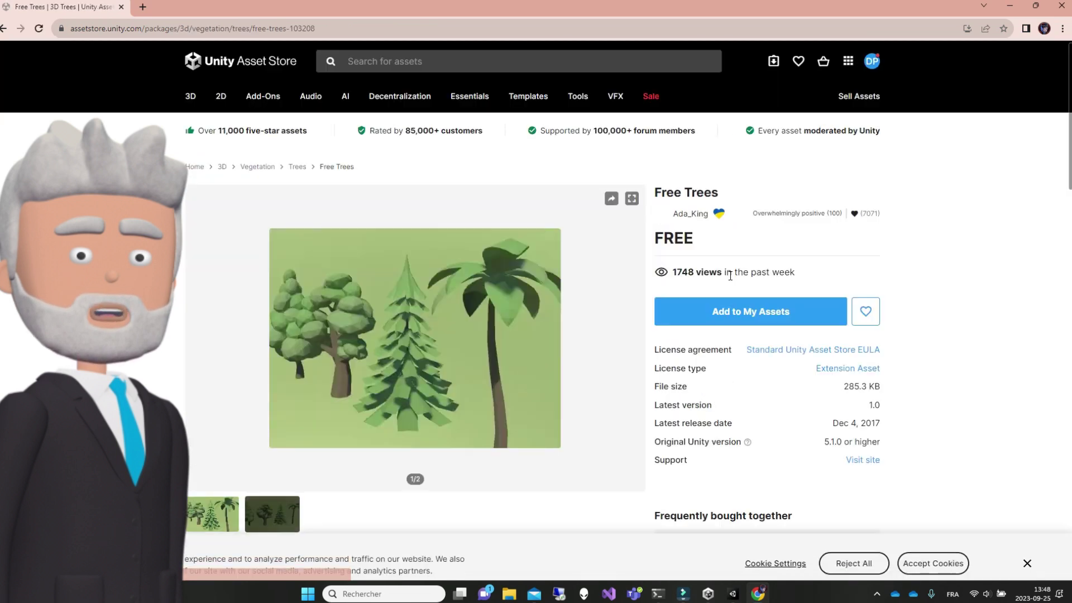
{"action": "left_click", "coordinate": [736, 313]}
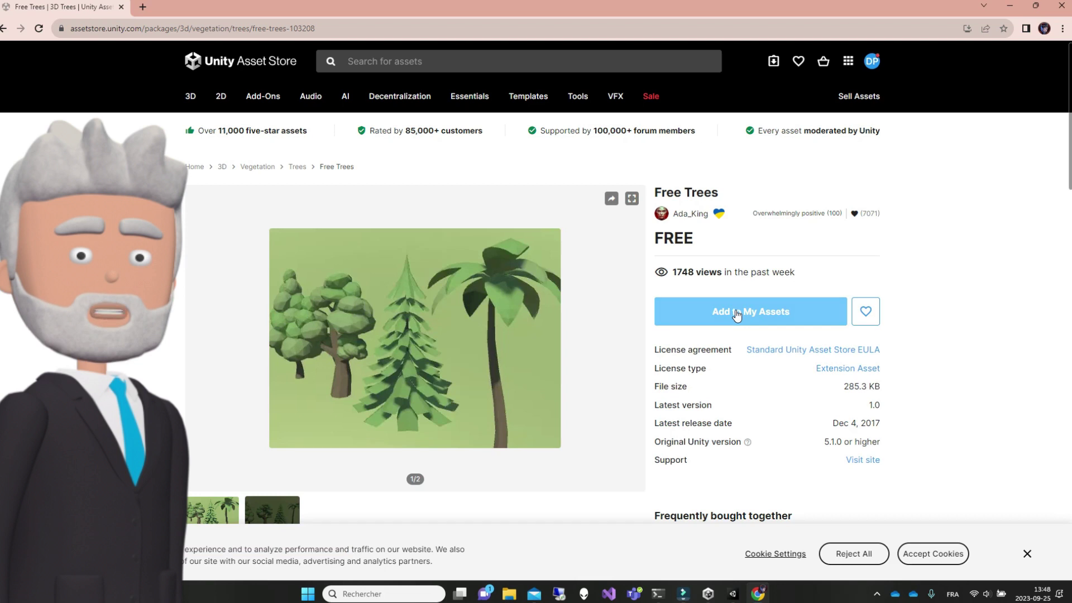
{"action": "left_click", "coordinate": [3, 29]}
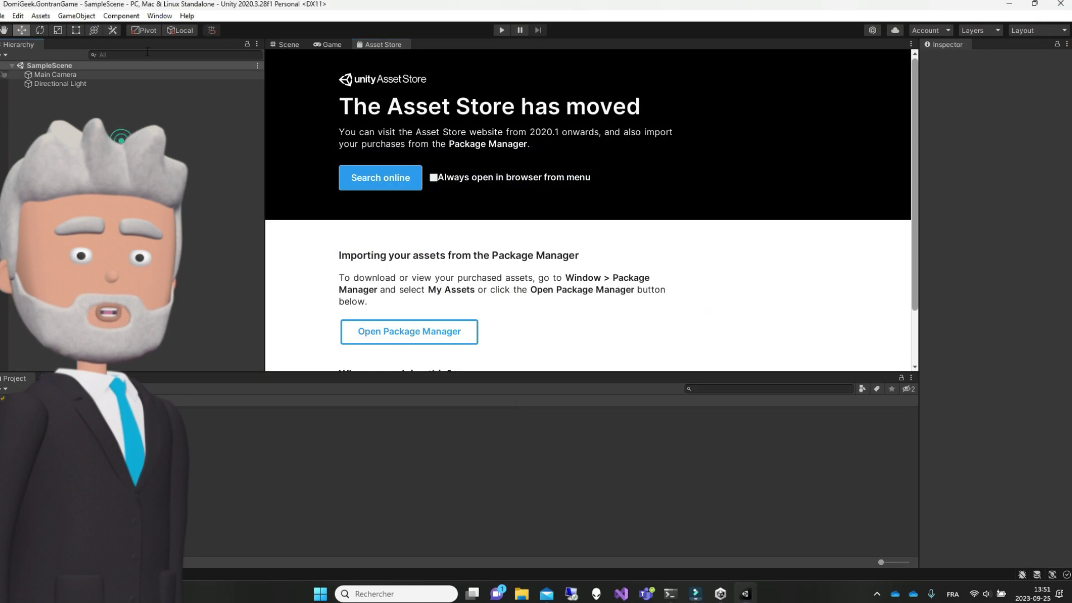
{"action": "left_click", "coordinate": [160, 16]}
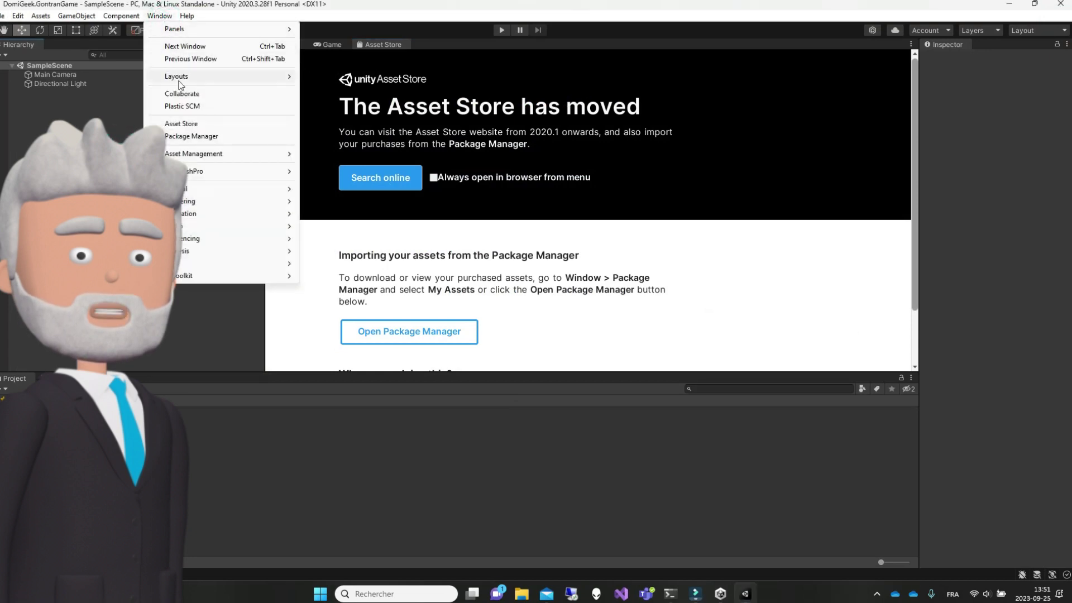
In Package Manager, list My Assets and import the Fantasy Forest Environment - Free Demo.
{"action": "left_click", "coordinate": [193, 135]}
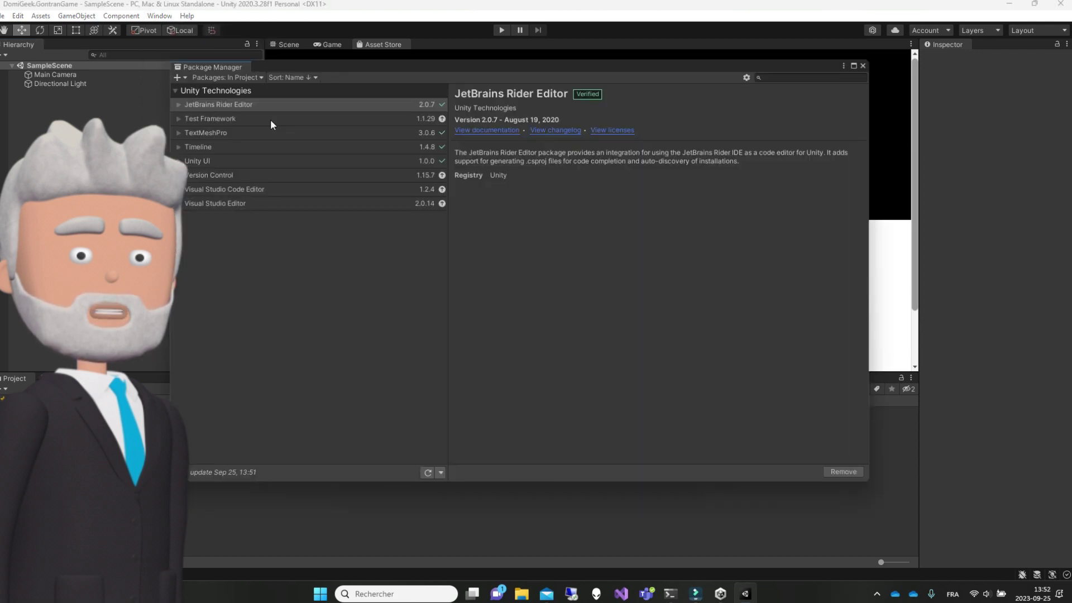
{"action": "left_click", "coordinate": [260, 78]}
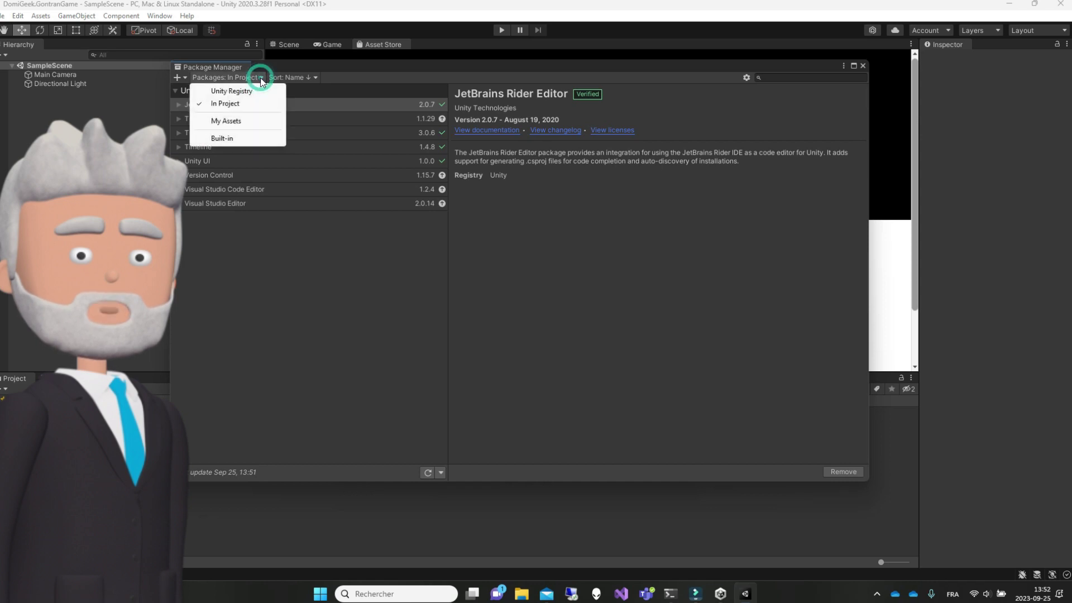
{"action": "left_click", "coordinate": [244, 122]}
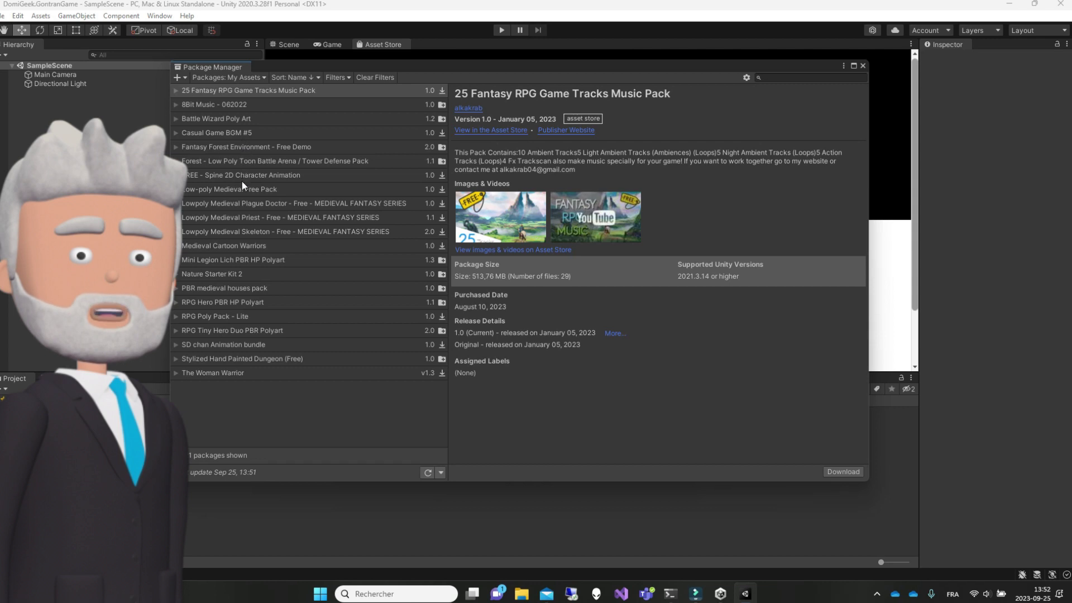
{"action": "left_click", "coordinate": [229, 147]}
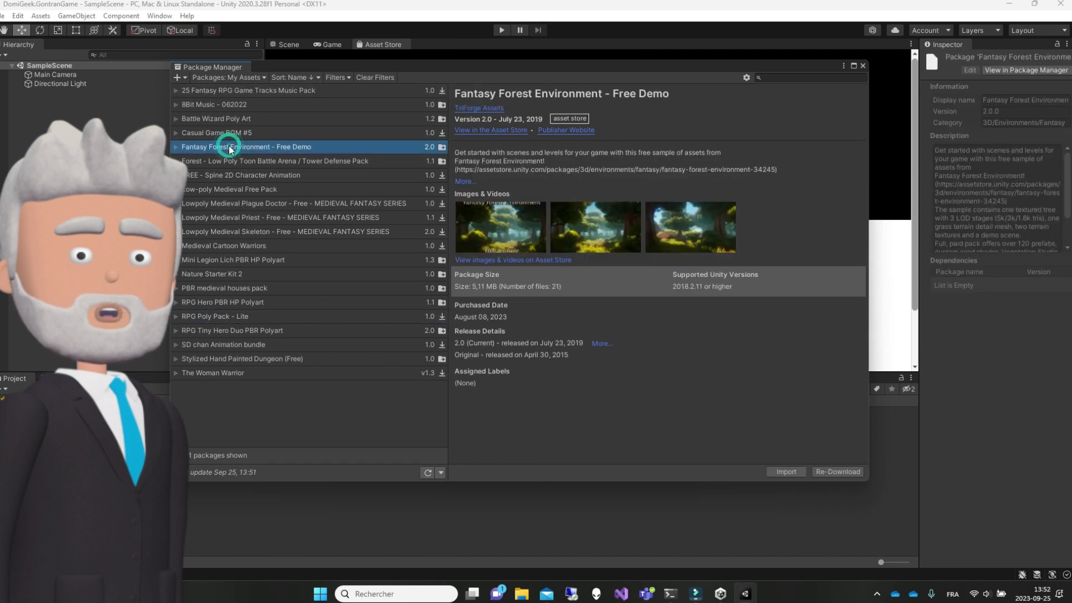
{"action": "left_click", "coordinate": [786, 472]}
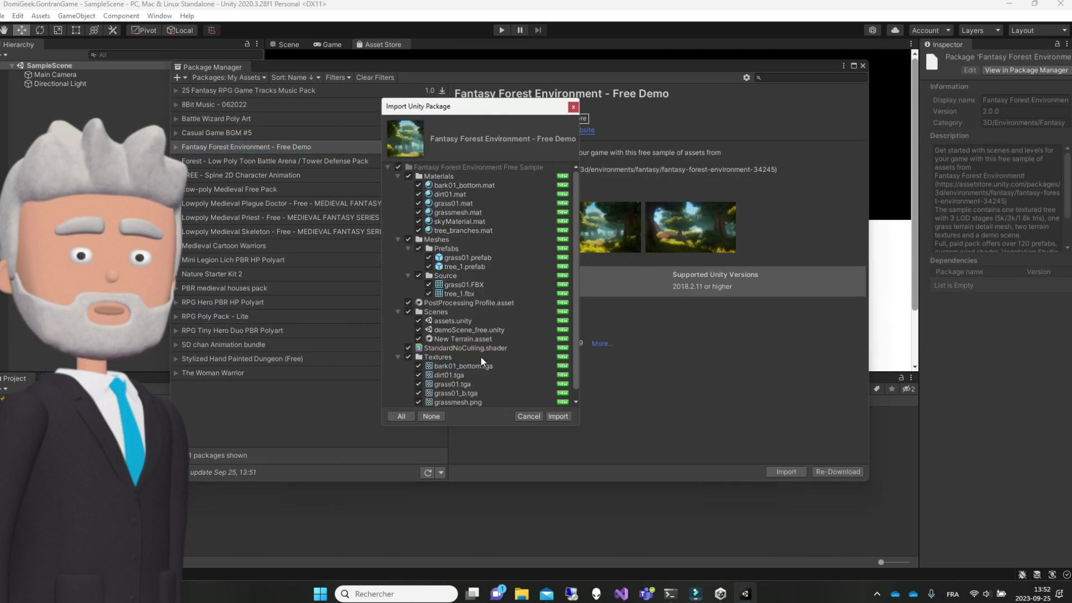
Import the RPG Hero PBR HP Polyart and 8Bit Music - 062022 packages.
{"action": "left_click", "coordinate": [232, 260]}
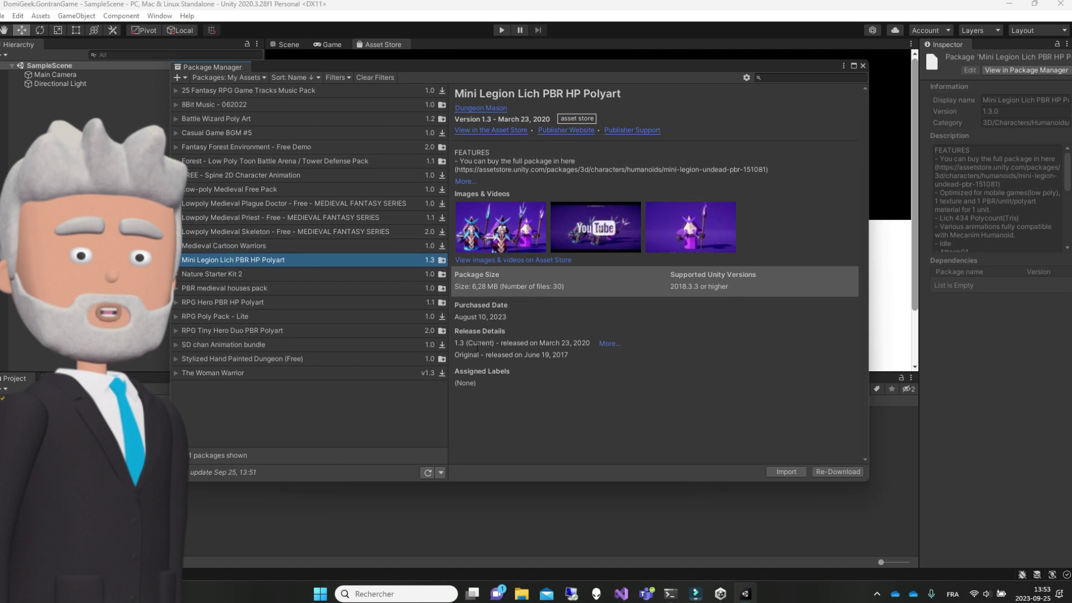
{"action": "left_click", "coordinate": [263, 302]}
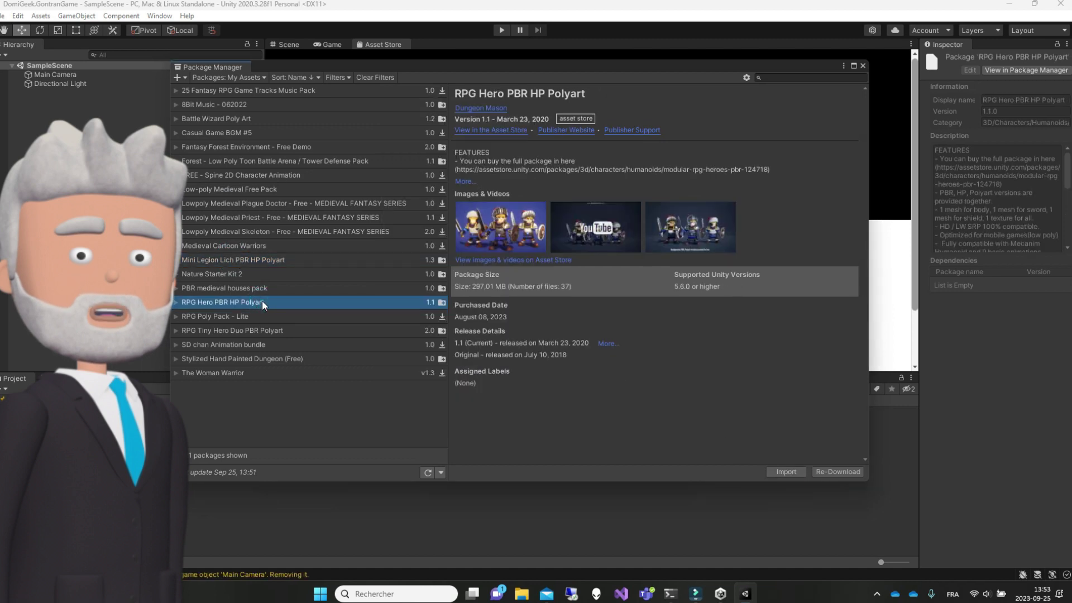
{"action": "left_click", "coordinate": [786, 472]}
{"action": "left_click", "coordinate": [240, 106]}
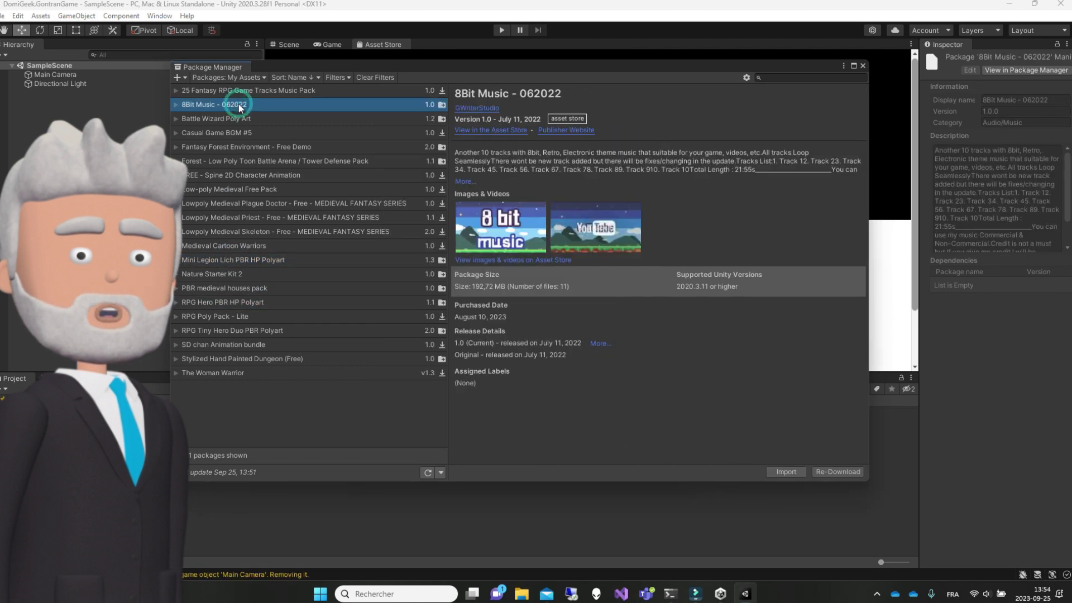
{"action": "left_click", "coordinate": [796, 473]}
{"action": "left_click", "coordinate": [558, 416]}
Import Battle Wizard Poly Art and start importing the Forest - Low Poly Toon Battle Arena pack.
{"action": "left_click", "coordinate": [223, 118]}
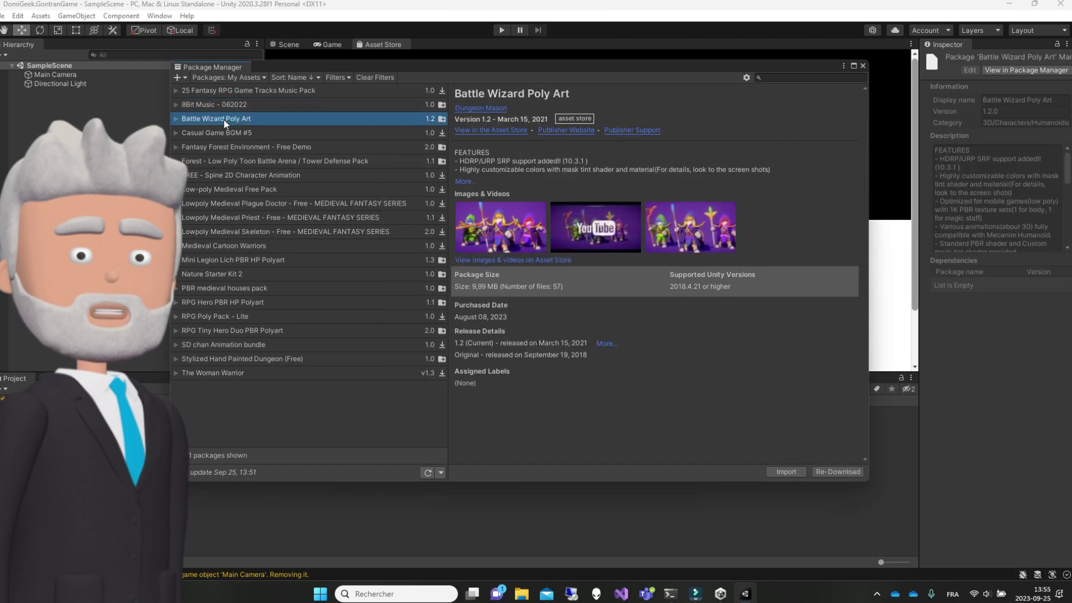
{"action": "left_click", "coordinate": [786, 472]}
{"action": "left_click", "coordinate": [529, 417]}
{"action": "left_click", "coordinate": [220, 162]}
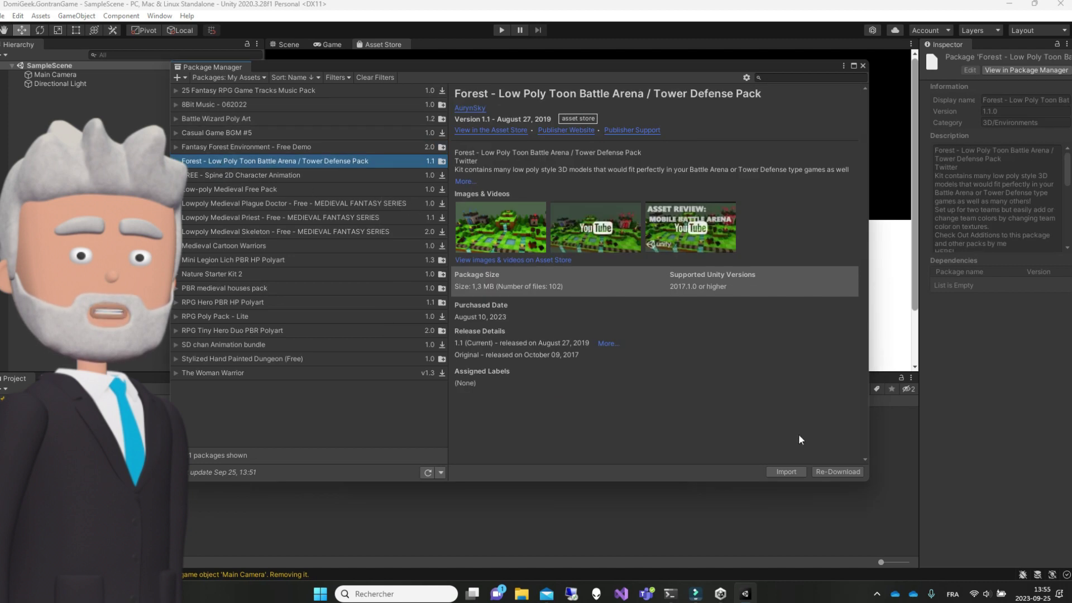
{"action": "left_click", "coordinate": [790, 470]}
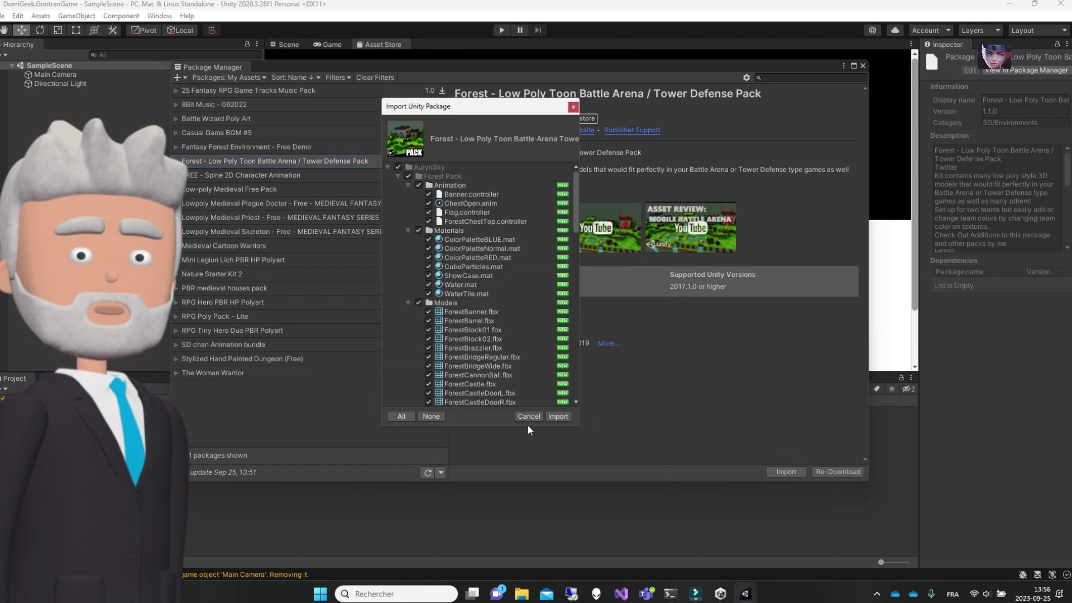
Confirm the Forest Battle Arena import so its AurynSky folder is added to Assets.
{"action": "left_click", "coordinate": [559, 416]}
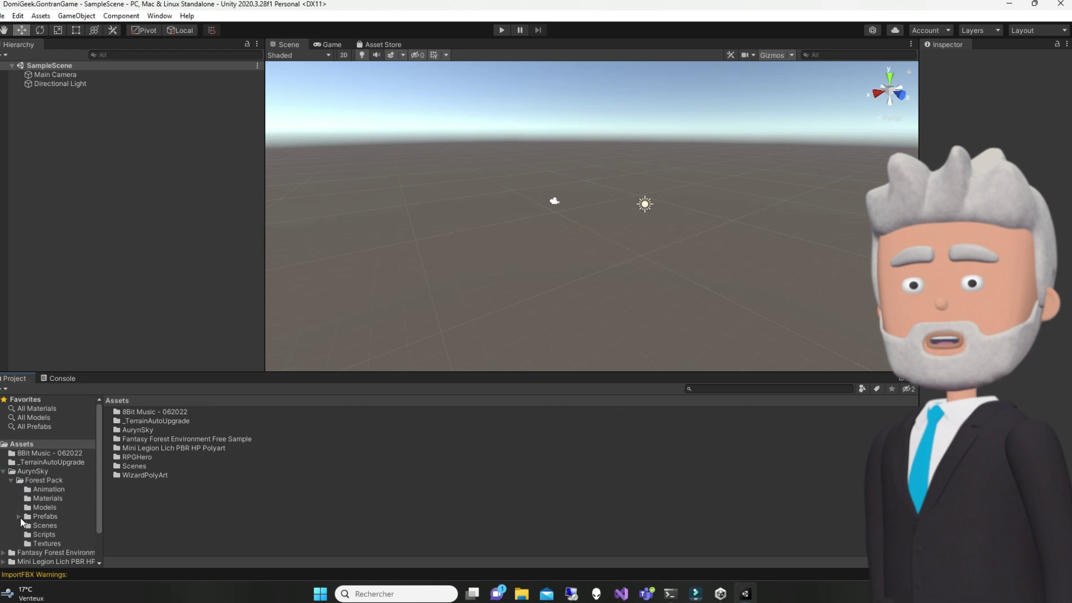
Place the WaterFall prefab in the scene, delete it, then add DemoScene_Forest to the Hierarchy.
{"action": "left_click", "coordinate": [19, 517]}
{"action": "left_click", "coordinate": [50, 517]}
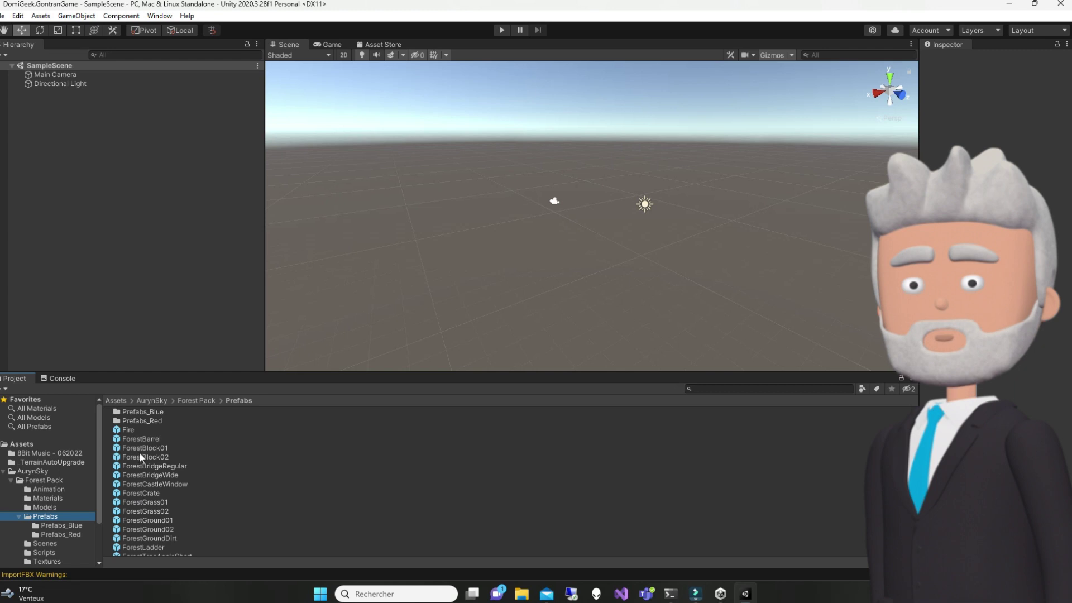
{"action": "scroll", "coordinate": [133, 454], "scroll_direction": "down", "scroll_amount": 3}
{"action": "scroll", "coordinate": [133, 454], "scroll_direction": "down", "scroll_amount": 1}
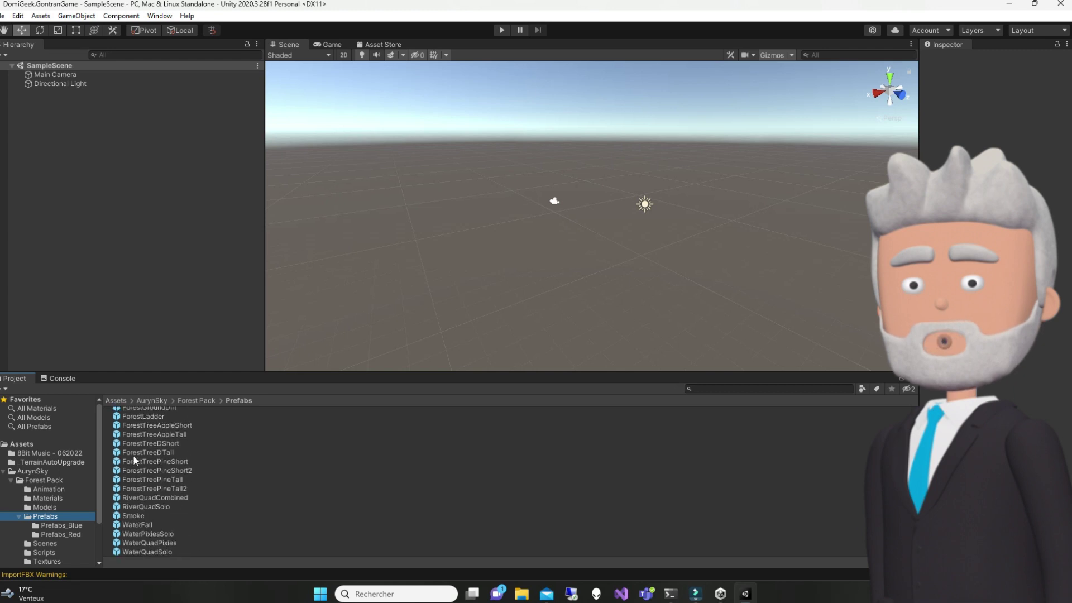
{"action": "mouse_move", "coordinate": [138, 526]}
{"action": "left_mouse_down"}
{"action": "mouse_move", "coordinate": [310, 487]}
{"action": "mouse_move", "coordinate": [481, 196]}
{"action": "left_mouse_up"}
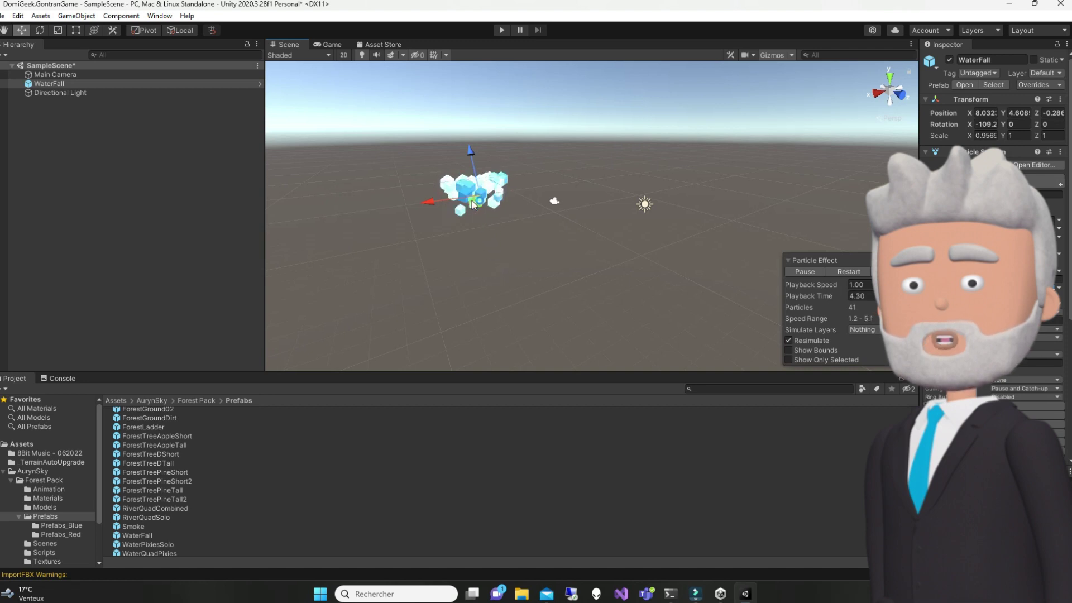
{"action": "left_click", "coordinate": [85, 85]}
{"action": "key", "text": "Delete"}
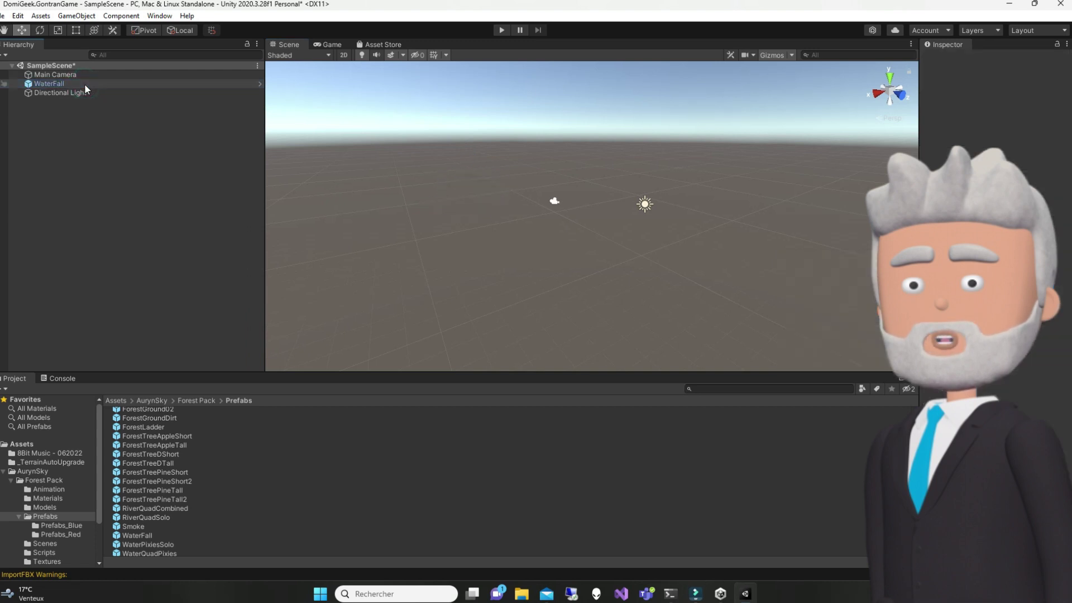
{"action": "mouse_move", "coordinate": [161, 487]}
{"action": "left_mouse_down"}
{"action": "mouse_move", "coordinate": [457, 222]}
{"action": "mouse_move", "coordinate": [182, 459]}
{"action": "left_mouse_up"}
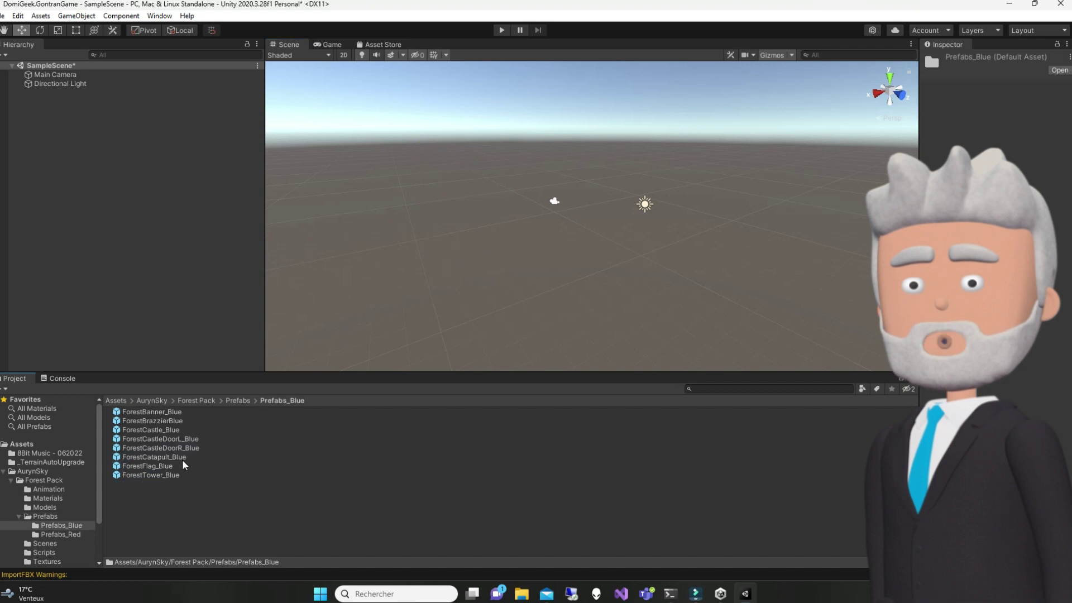
{"action": "left_click_drag", "start_coordinate": [165, 163], "coordinate": [32, 73]}
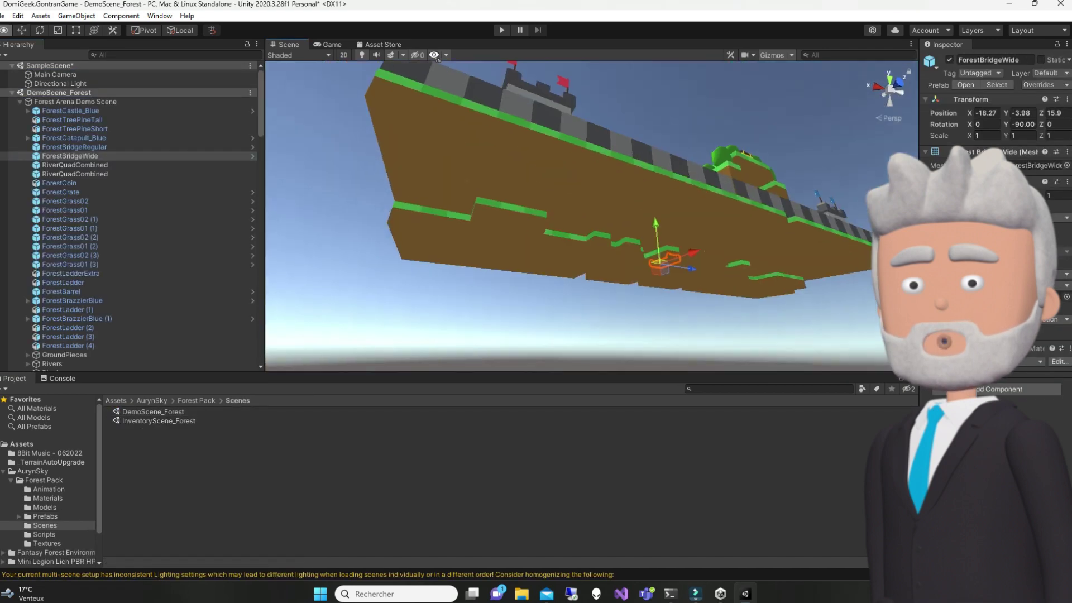
Zoom and orbit the Scene view to a low perspective looking across the forest level.
{"action": "left_click", "coordinate": [556, 442]}
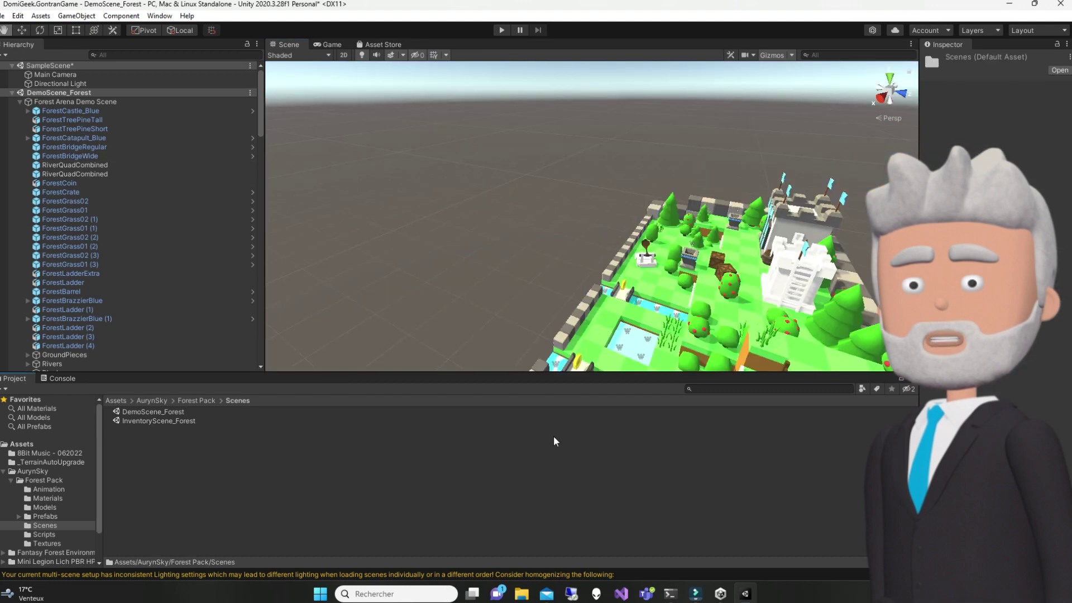
{"action": "left_click_drag", "start_coordinate": [429, 186], "coordinate": [518, 367], "text": "alt"}
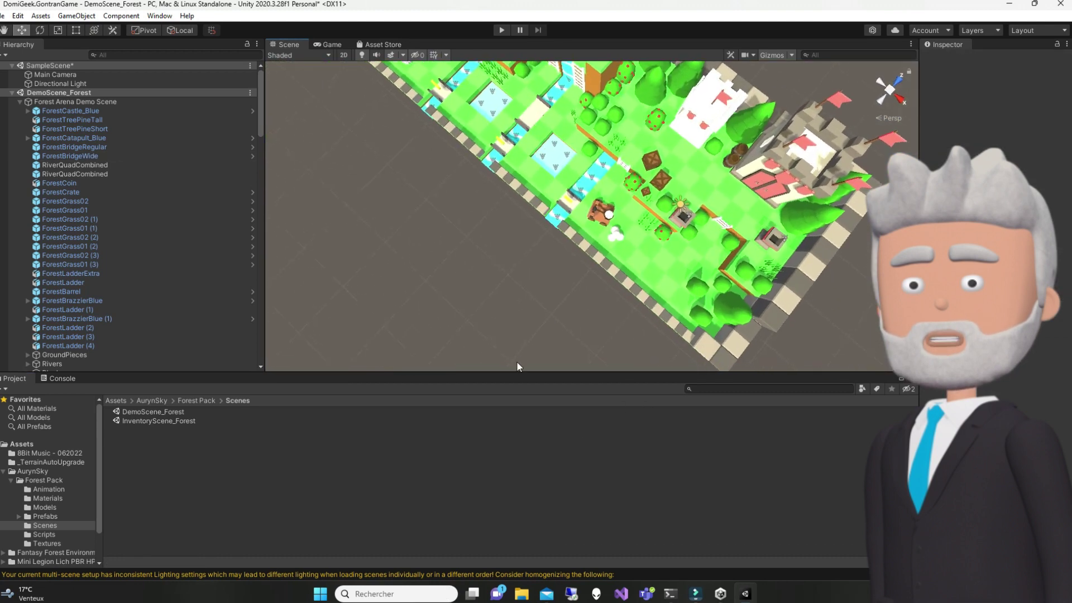
{"action": "scroll", "coordinate": [517, 364], "scroll_direction": "up", "scroll_amount": 5}
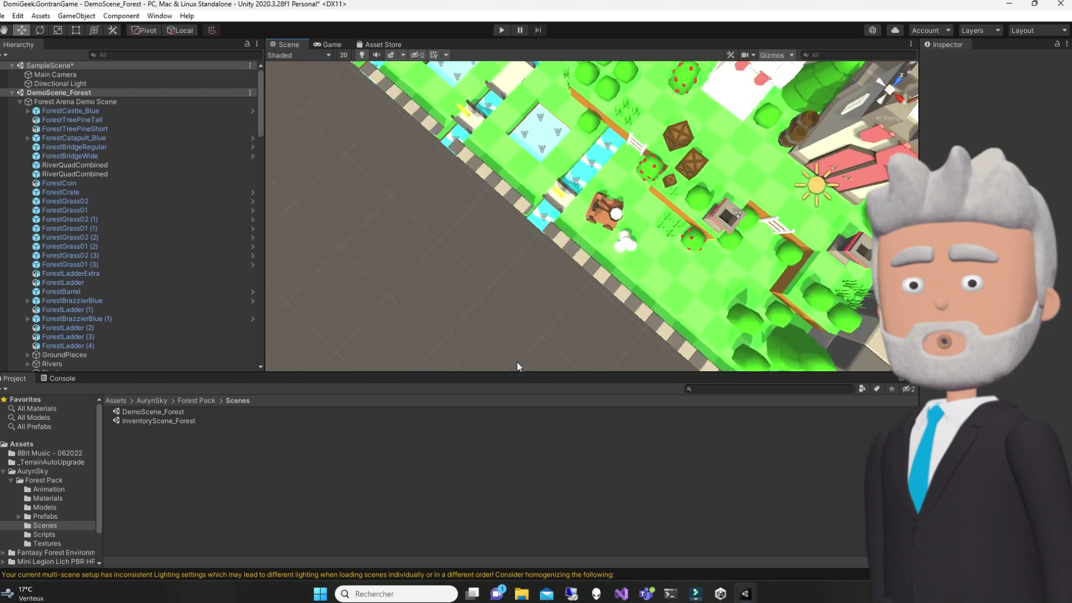
{"action": "scroll", "coordinate": [518, 361], "scroll_direction": "down", "scroll_amount": 2}
{"action": "mouse_move", "coordinate": [519, 357]}
{"action": "left_mouse_down", "text": "alt"}
{"action": "mouse_move", "coordinate": [544, 30]}
{"action": "mouse_move", "coordinate": [512, 585]}
{"action": "mouse_move", "coordinate": [533, 570]}
{"action": "left_mouse_up", "text": "alt"}
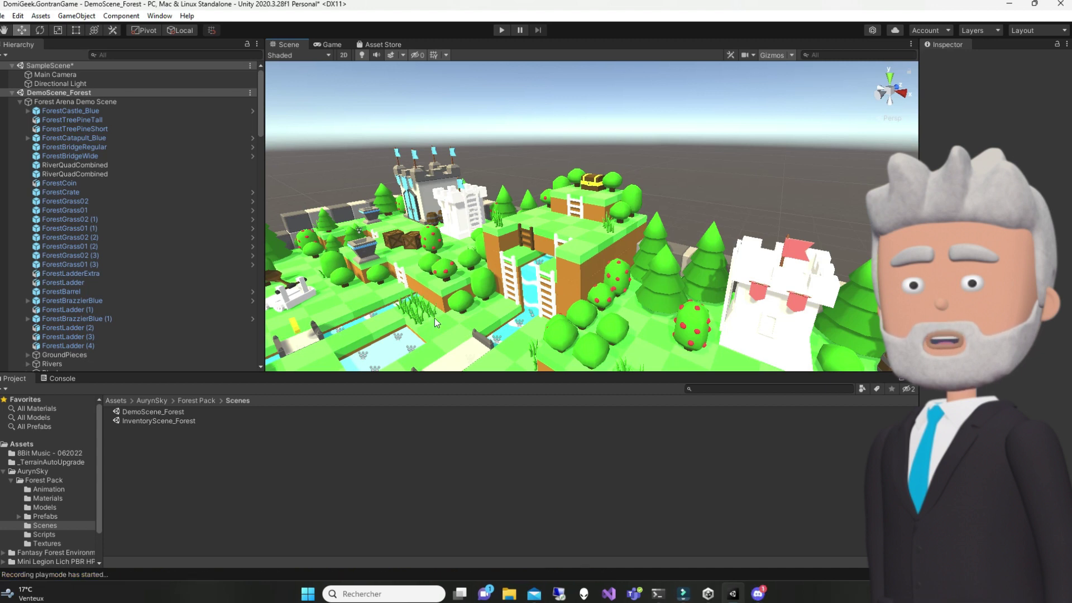
Look through the Forest Pack's Materials, Models, Scripts and Textures folders, ending in Materials.
{"action": "left_click", "coordinate": [45, 500]}
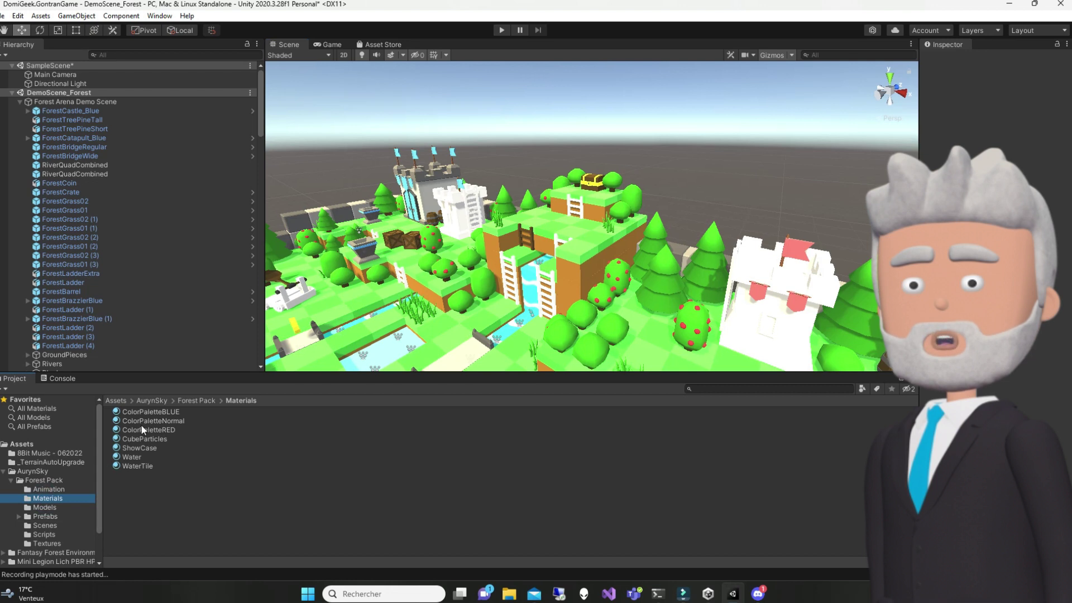
{"action": "left_click", "coordinate": [42, 508]}
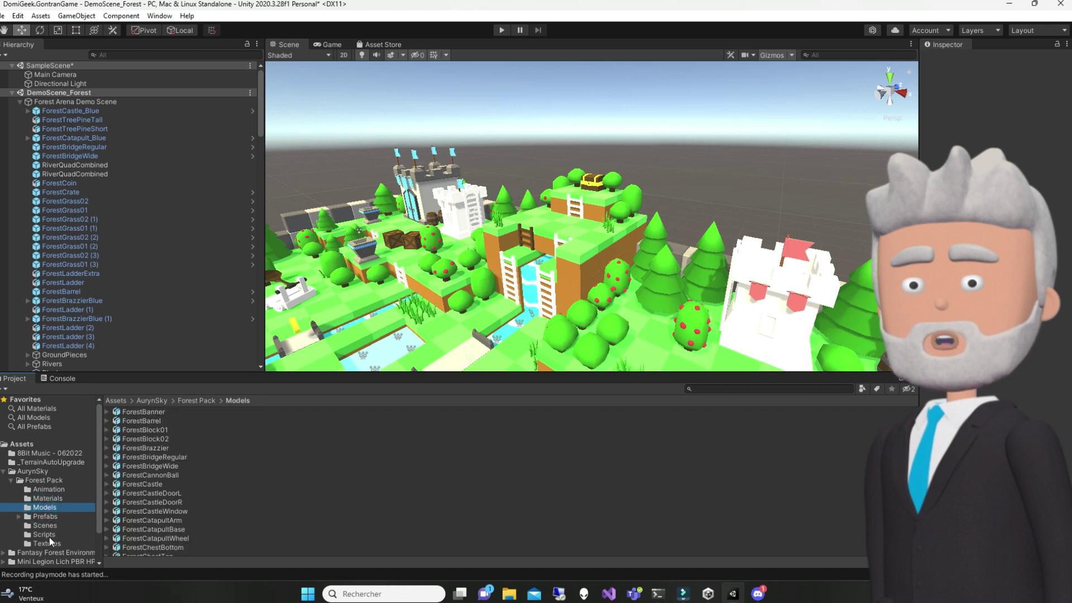
{"action": "left_click", "coordinate": [49, 537]}
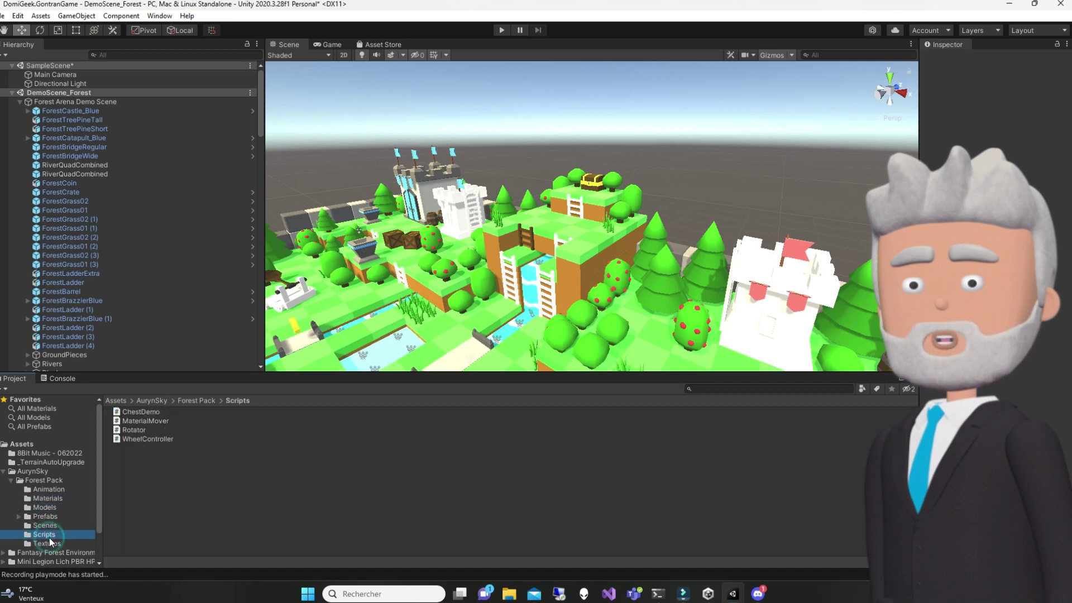
{"action": "left_click", "coordinate": [50, 542]}
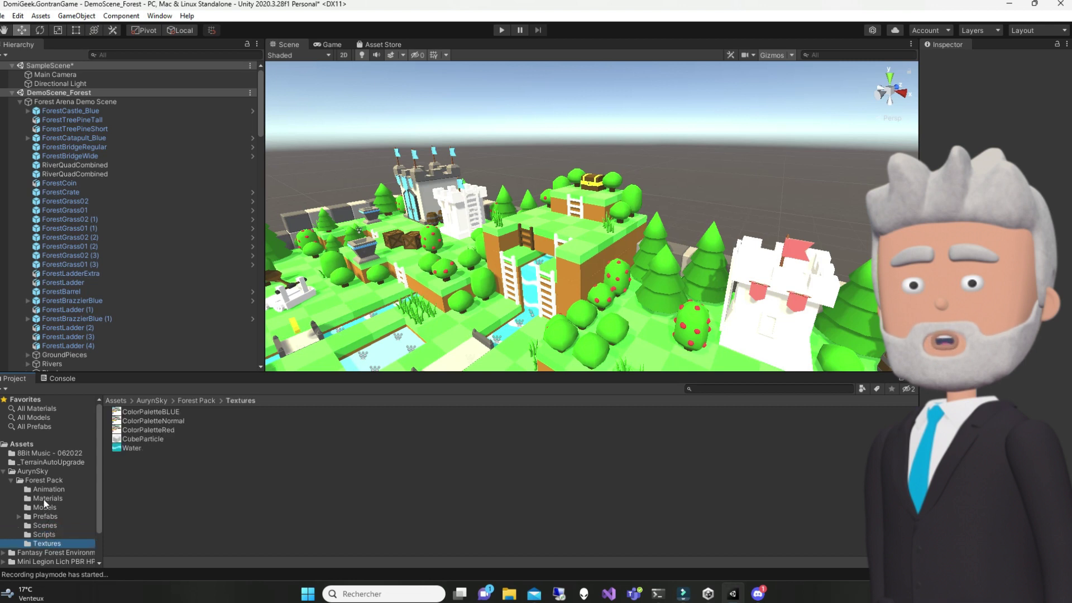
{"action": "left_click", "coordinate": [44, 499]}
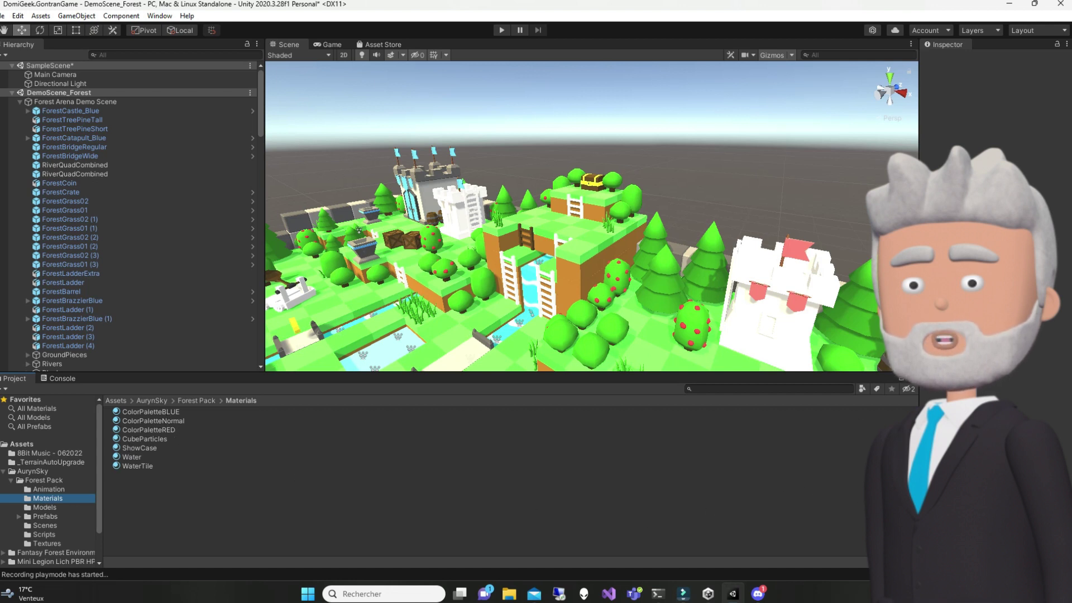
Show materials as large thumbnails and inspect the CubeParticles and ColorPaletteRED materials.
{"action": "left_click_drag", "start_coordinate": [877, 563], "coordinate": [908, 562]}
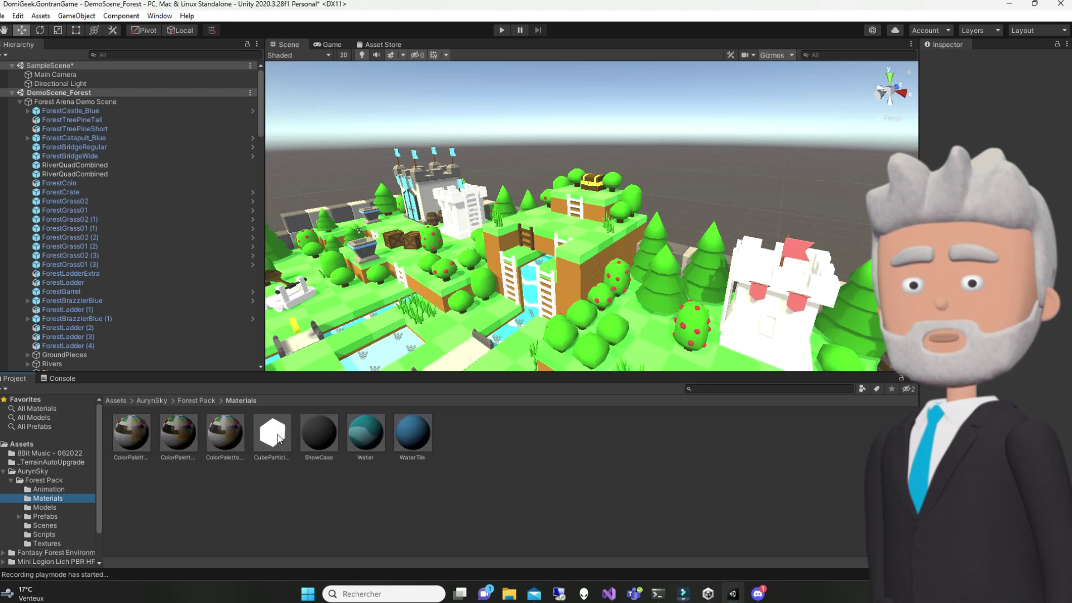
{"action": "left_click", "coordinate": [279, 439]}
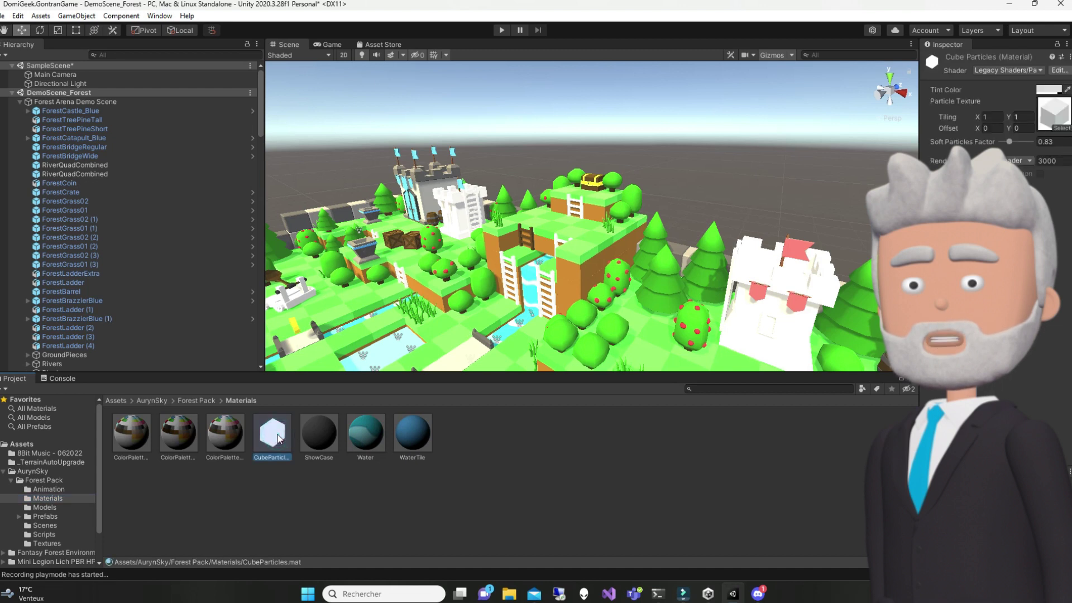
{"action": "left_click", "coordinate": [218, 439]}
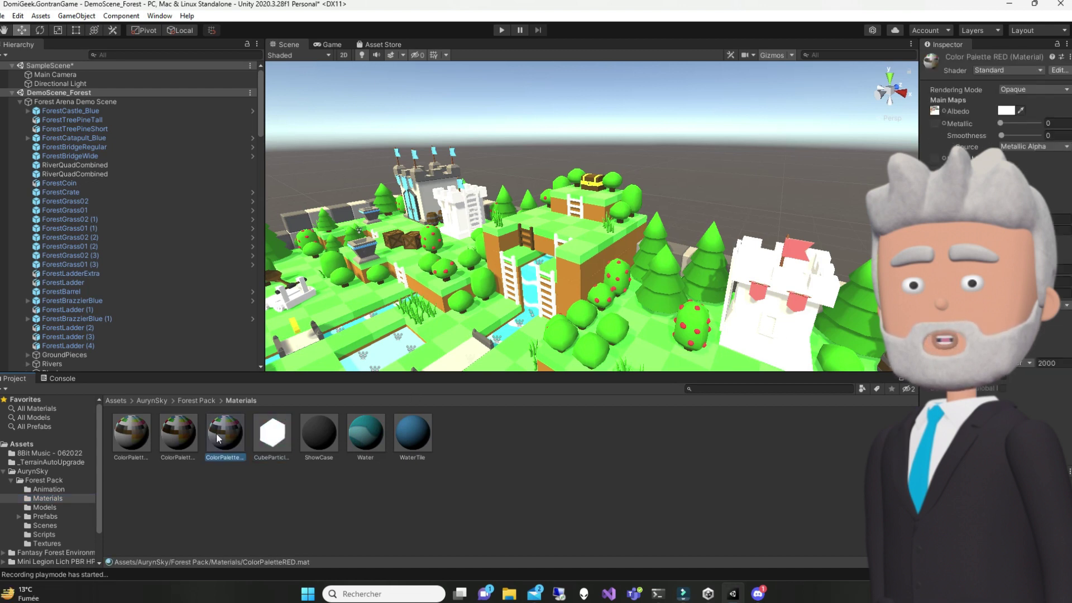
{"action": "left_click_drag", "start_coordinate": [222, 439], "coordinate": [291, 308]}
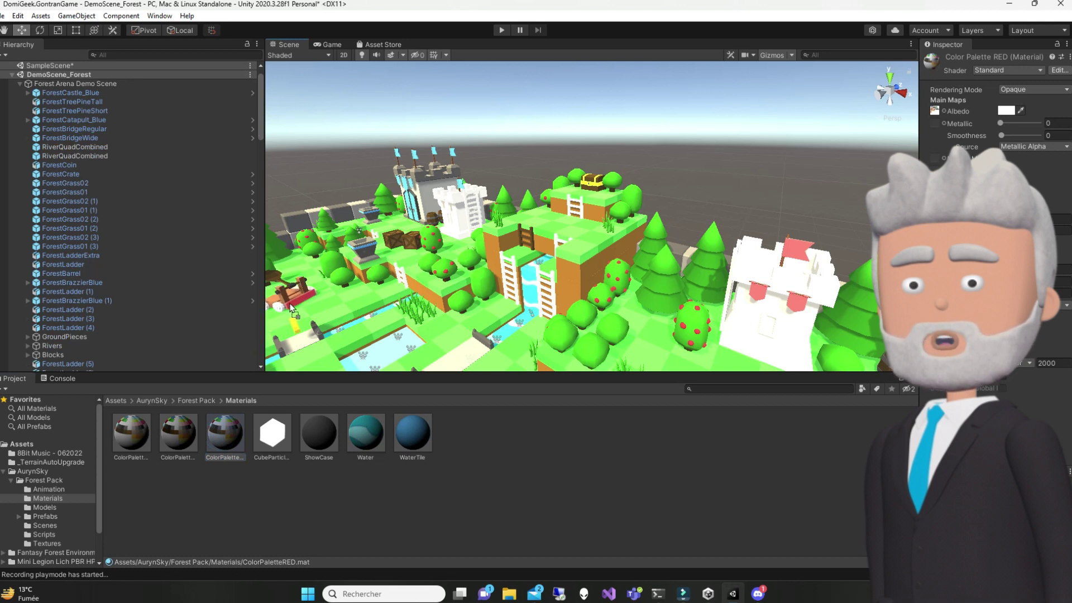
Try ColorPaletteNormal and ColorPaletteBLUE on the white object, castle wall and ladder.
{"action": "left_click_drag", "start_coordinate": [291, 308], "coordinate": [275, 386]}
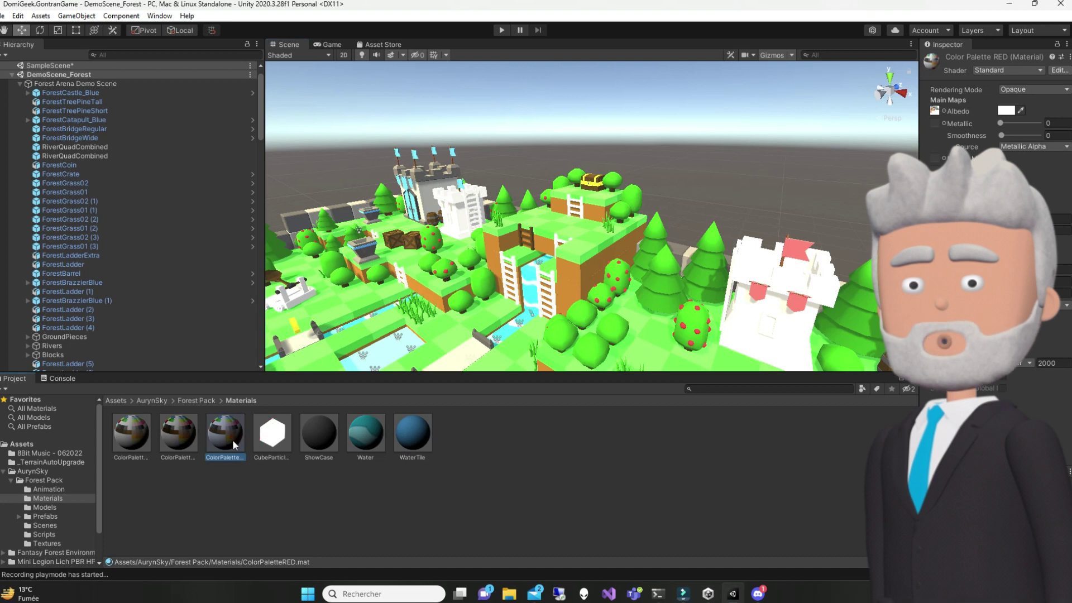
{"action": "mouse_move", "coordinate": [261, 440]}
{"action": "left_mouse_down"}
{"action": "mouse_move", "coordinate": [182, 434]}
{"action": "mouse_move", "coordinate": [243, 369]}
{"action": "left_mouse_up"}
{"action": "left_click", "coordinate": [176, 438]}
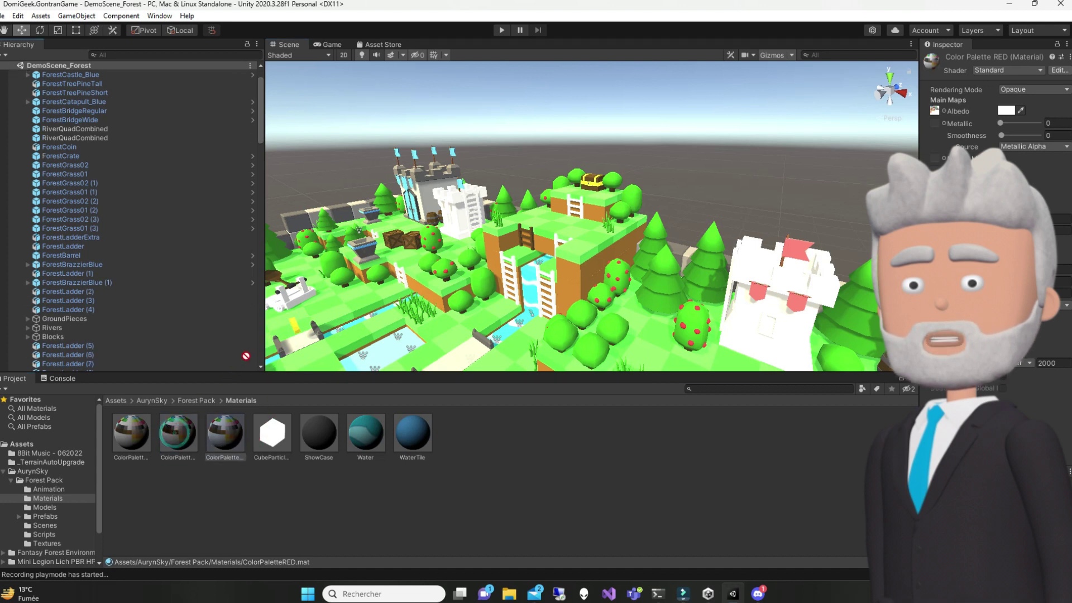
{"action": "mouse_move", "coordinate": [286, 316]}
{"action": "left_mouse_down"}
{"action": "mouse_move", "coordinate": [291, 302]}
{"action": "mouse_move", "coordinate": [195, 428]}
{"action": "left_mouse_up"}
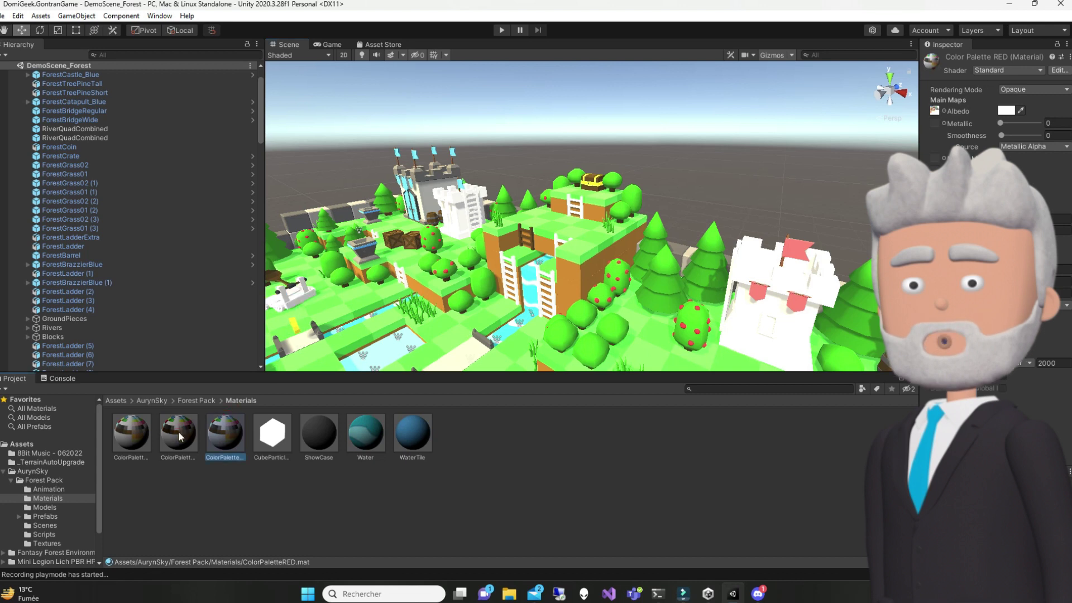
{"action": "left_click_drag", "start_coordinate": [135, 436], "coordinate": [293, 313]}
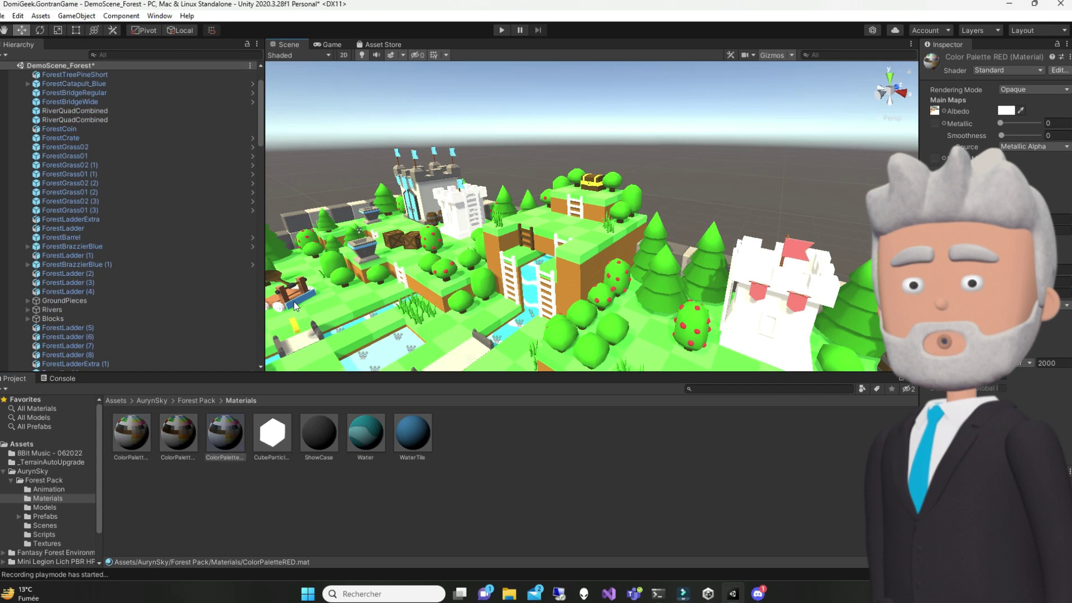
{"action": "left_click_drag", "start_coordinate": [294, 307], "coordinate": [277, 318]}
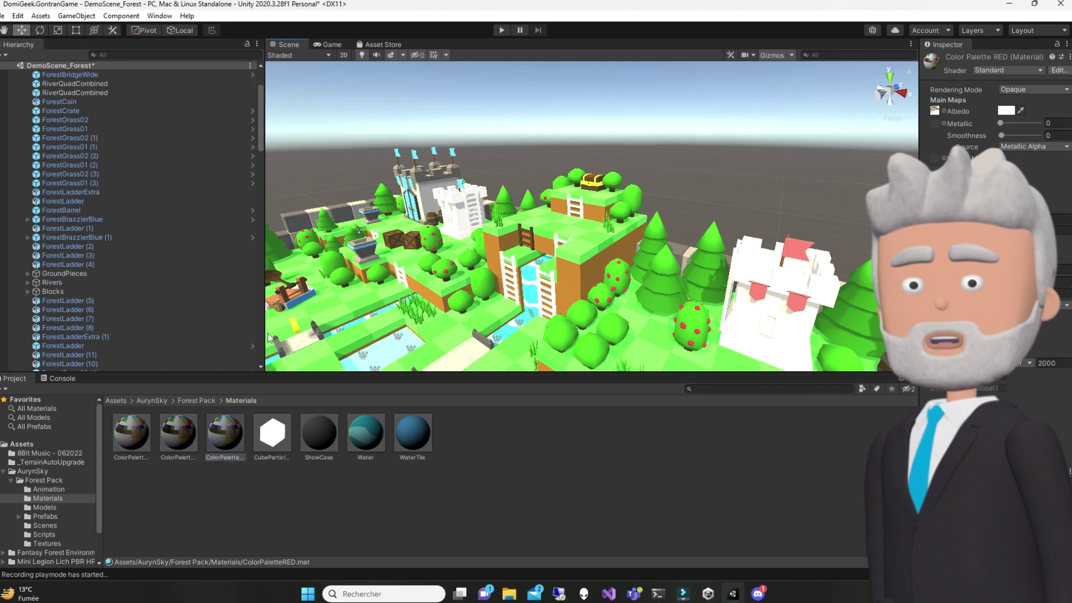
{"action": "mouse_move", "coordinate": [135, 436]}
{"action": "left_mouse_down"}
{"action": "mouse_move", "coordinate": [264, 330]}
{"action": "mouse_move", "coordinate": [266, 308]}
{"action": "left_mouse_up"}
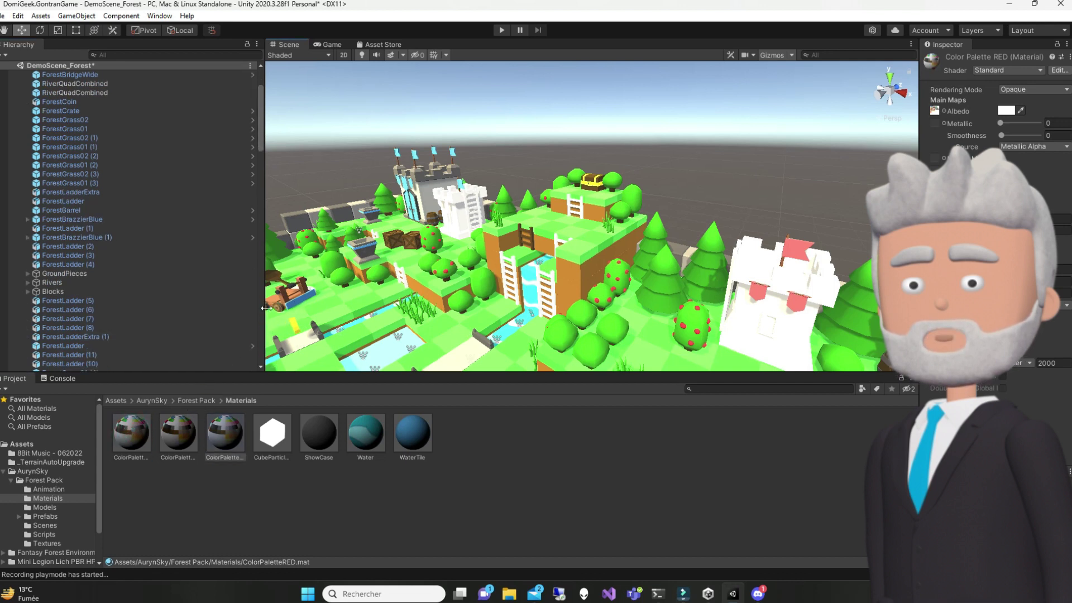
{"action": "left_click_drag", "start_coordinate": [143, 426], "coordinate": [296, 292]}
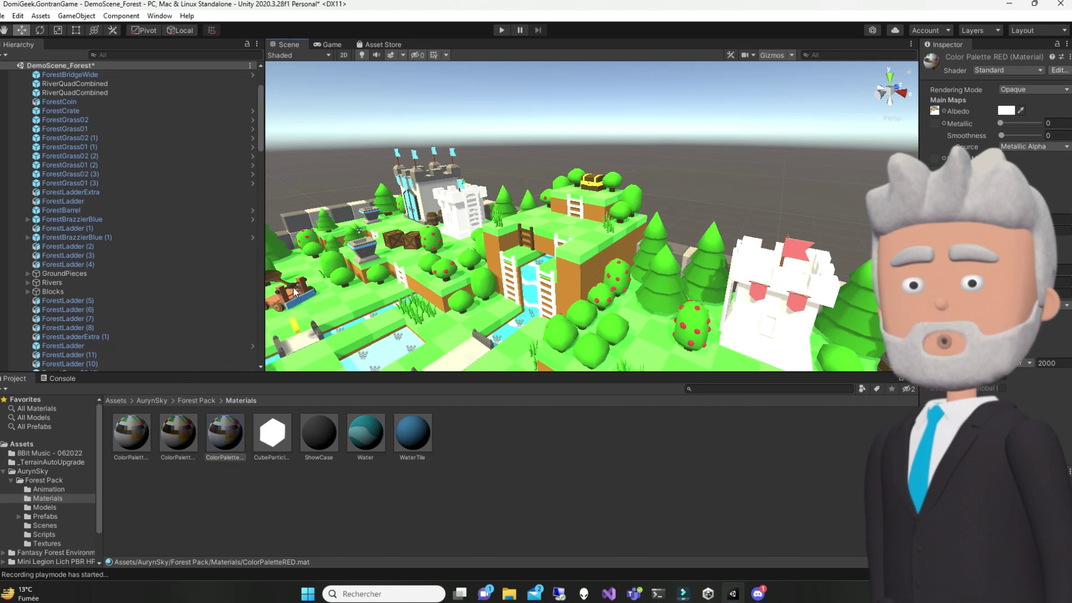
{"action": "left_click_drag", "start_coordinate": [296, 291], "coordinate": [447, 230]}
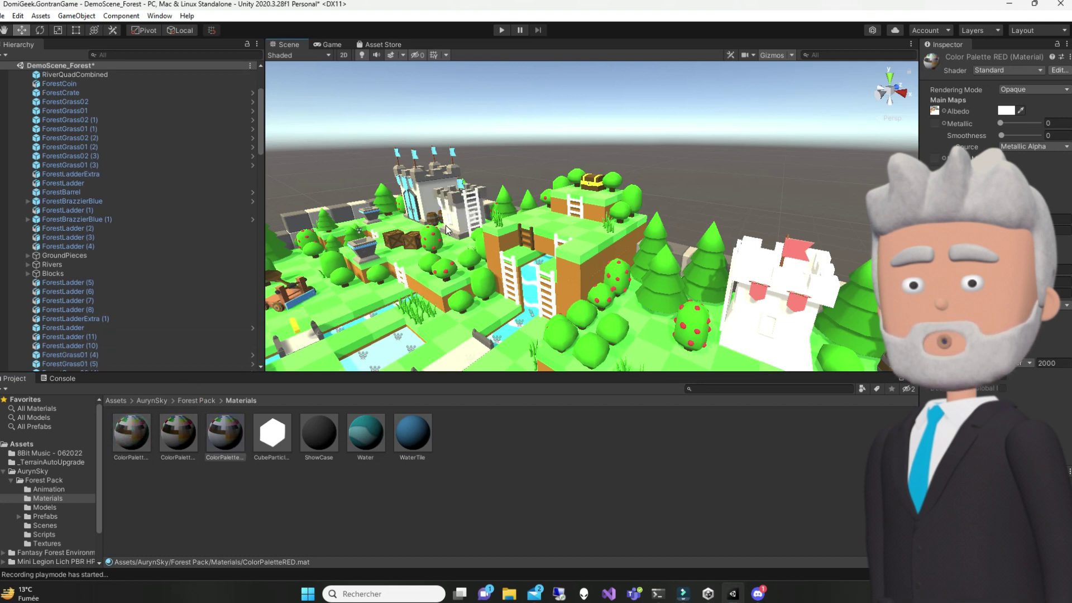
{"action": "mouse_move", "coordinate": [447, 230]}
{"action": "left_mouse_down"}
{"action": "mouse_move", "coordinate": [470, 221]}
{"action": "mouse_move", "coordinate": [473, 235]}
{"action": "left_mouse_up"}
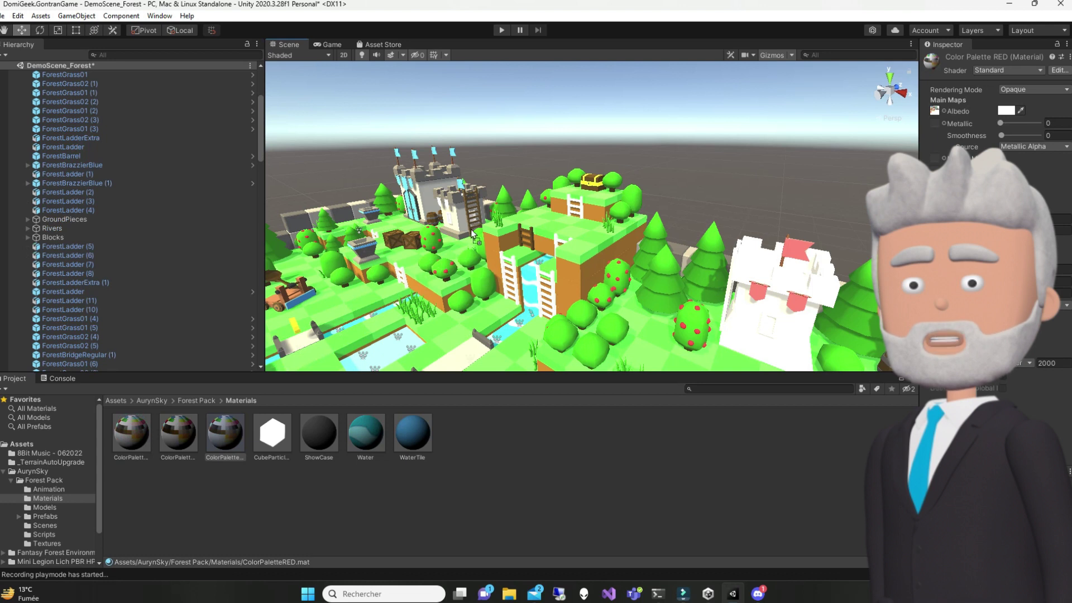
Apply ColorPaletteBLUE and ColorPaletteNormal to the ladders and recolour the white castle tower.
{"action": "left_click_drag", "start_coordinate": [215, 439], "coordinate": [439, 212]}
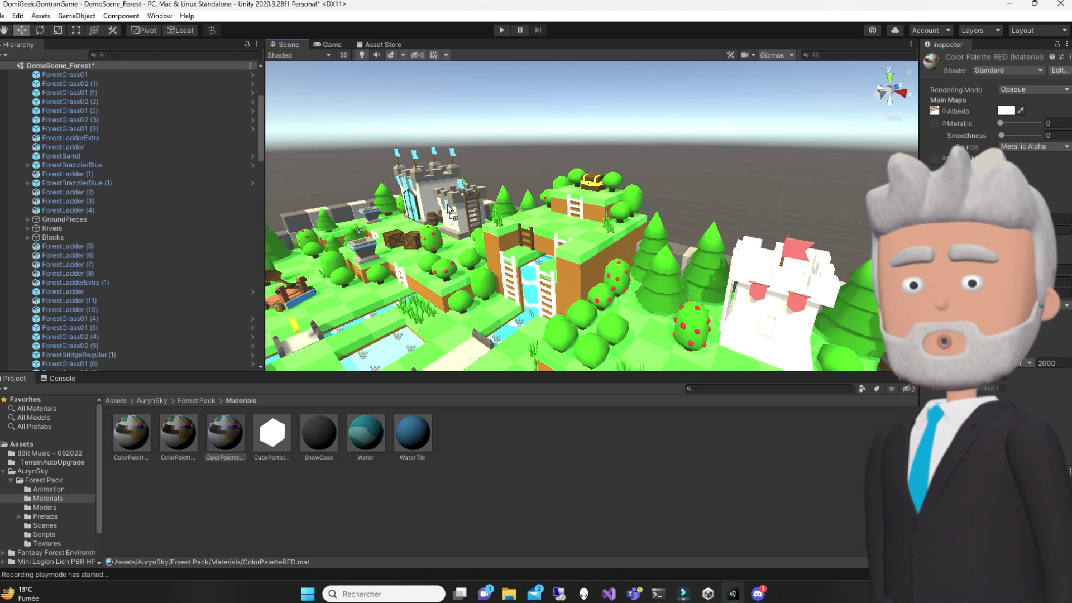
{"action": "left_click_drag", "start_coordinate": [132, 433], "coordinate": [442, 209]}
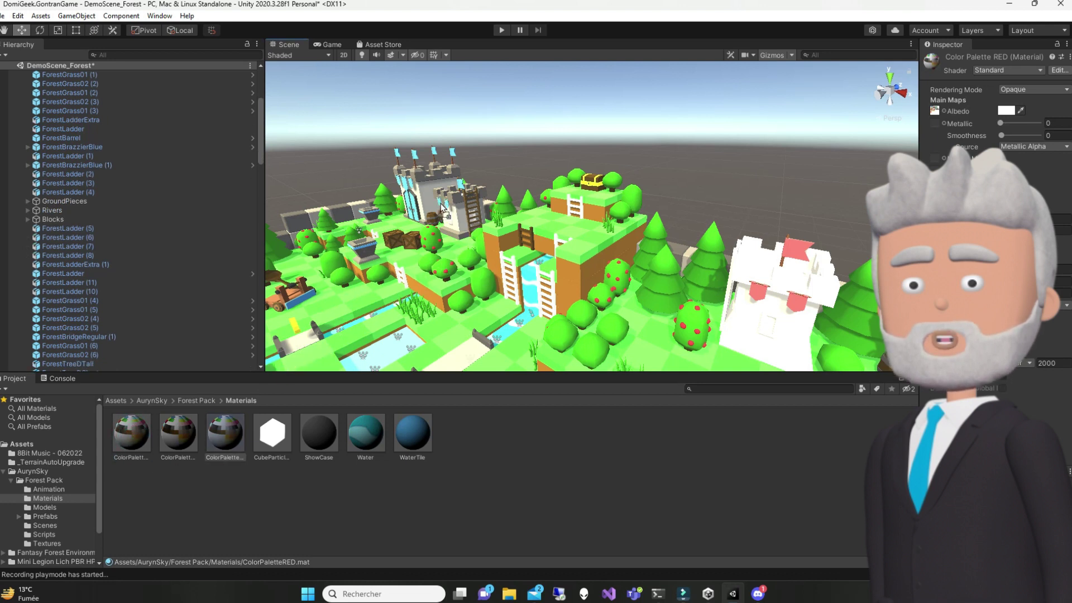
{"action": "left_click_drag", "start_coordinate": [133, 444], "coordinate": [401, 283]}
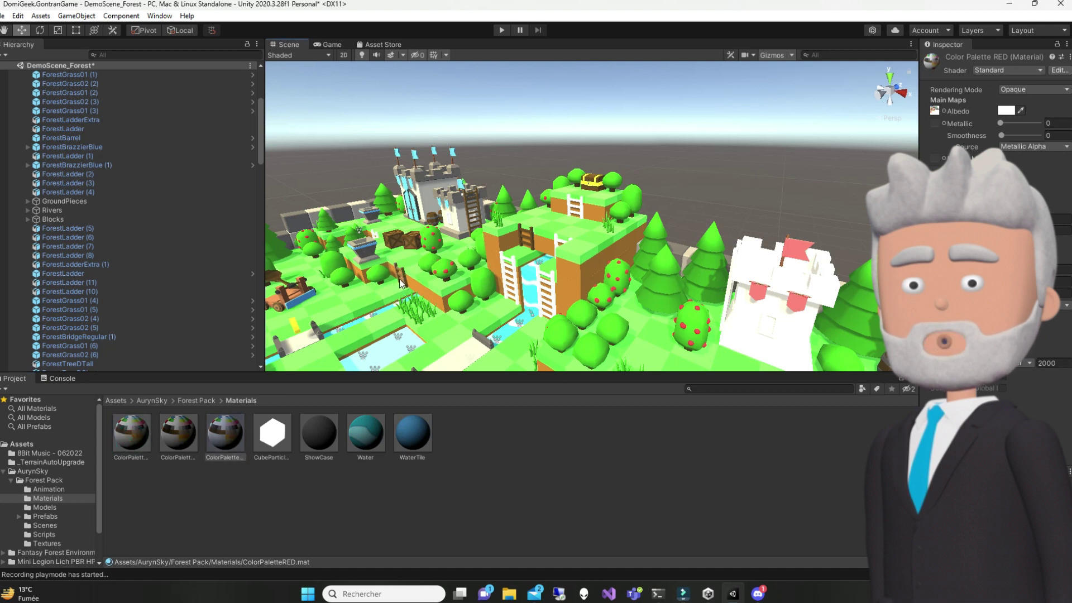
{"action": "left_click_drag", "start_coordinate": [134, 442], "coordinate": [517, 291]}
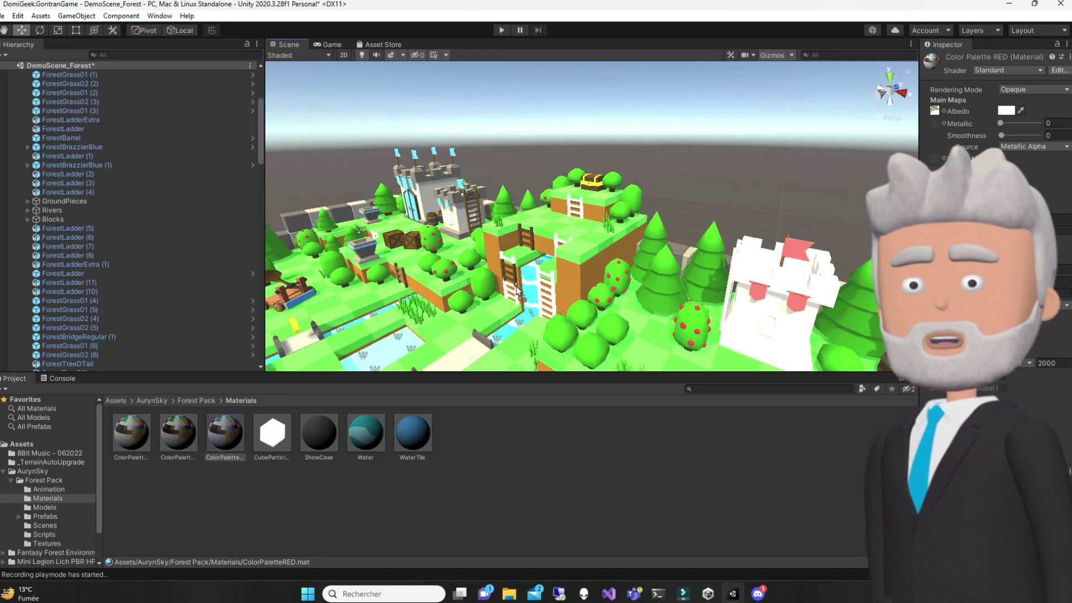
{"action": "mouse_move", "coordinate": [179, 433]}
{"action": "left_mouse_down"}
{"action": "mouse_move", "coordinate": [511, 290]}
{"action": "mouse_move", "coordinate": [546, 316]}
{"action": "mouse_move", "coordinate": [542, 298]}
{"action": "left_mouse_up"}
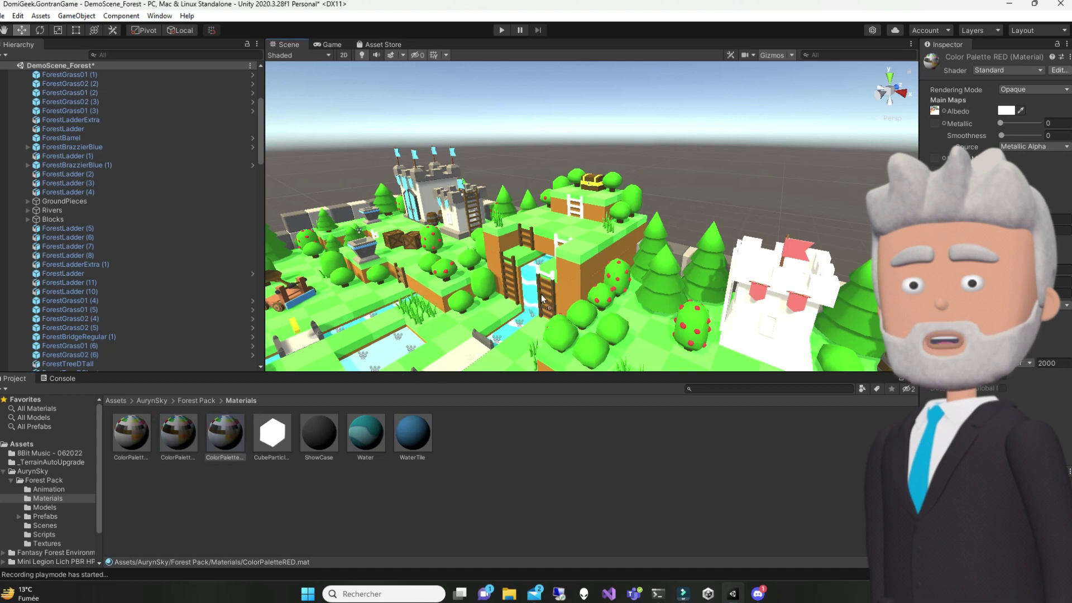
{"action": "left_click_drag", "start_coordinate": [190, 421], "coordinate": [550, 278]}
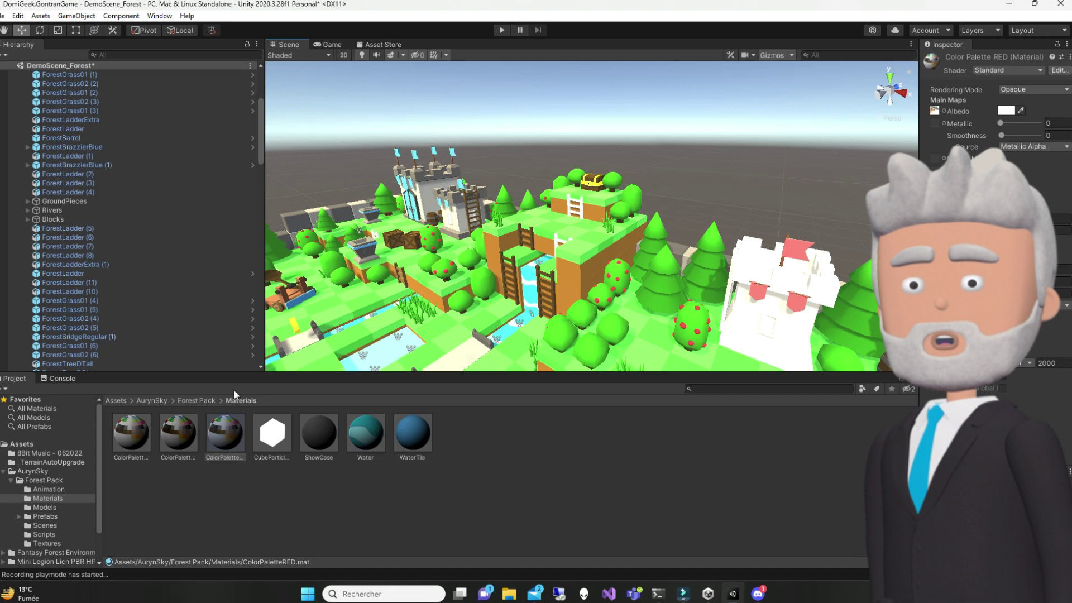
{"action": "left_click_drag", "start_coordinate": [179, 432], "coordinate": [571, 207]}
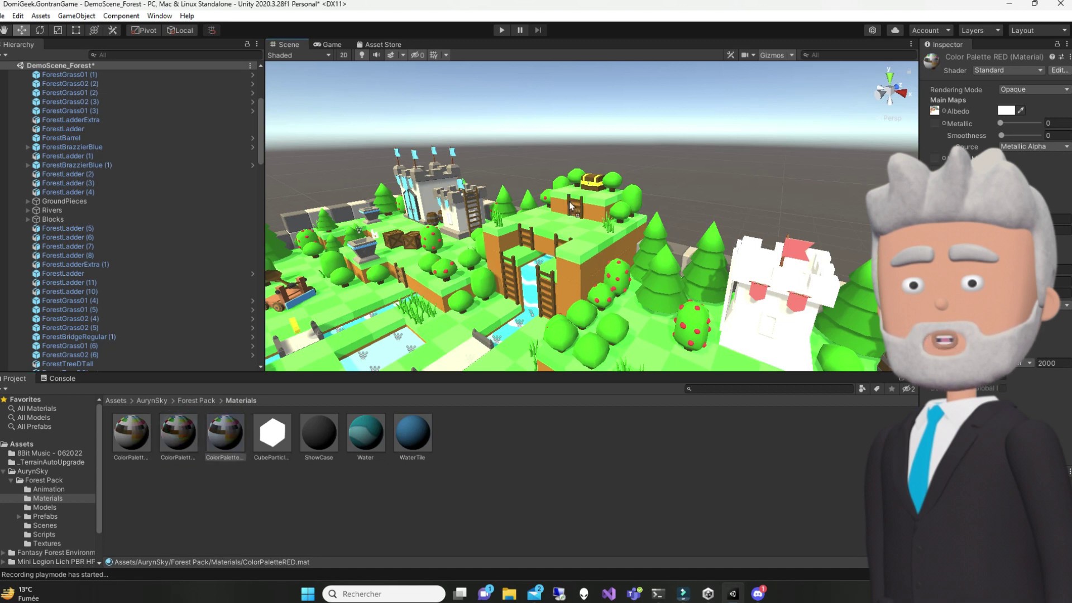
{"action": "left_click_drag", "start_coordinate": [225, 433], "coordinate": [769, 338]}
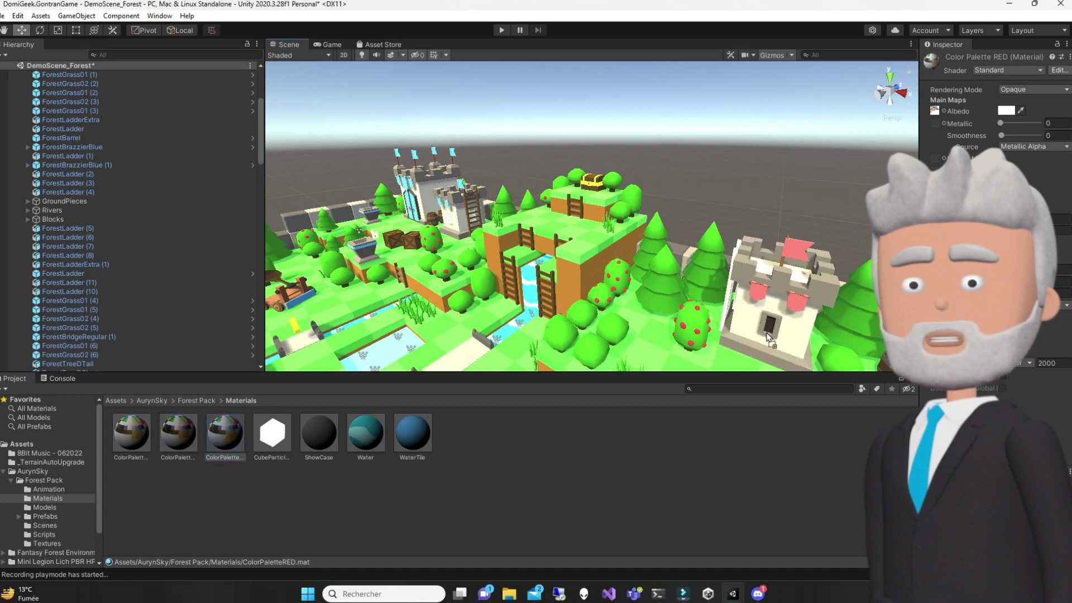
{"action": "left_click_drag", "start_coordinate": [434, 260], "coordinate": [475, 223]}
{"action": "left_click_drag", "start_coordinate": [139, 438], "coordinate": [728, 299]}
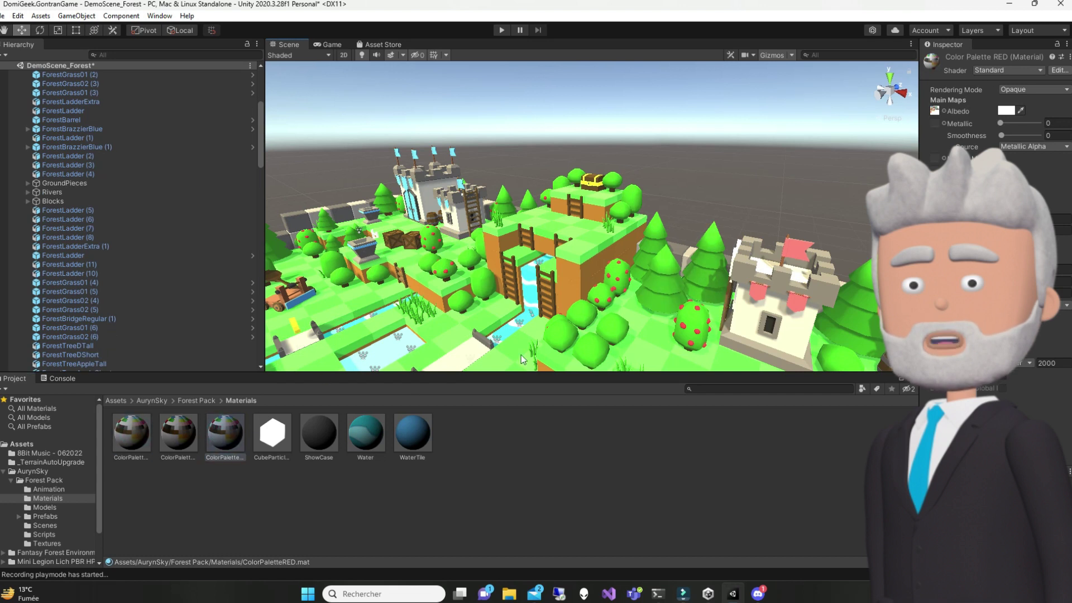
Recolour the remaining castle objects with palette materials, then start a play test.
{"action": "left_click_drag", "start_coordinate": [661, 340], "coordinate": [424, 346], "text": "alt"}
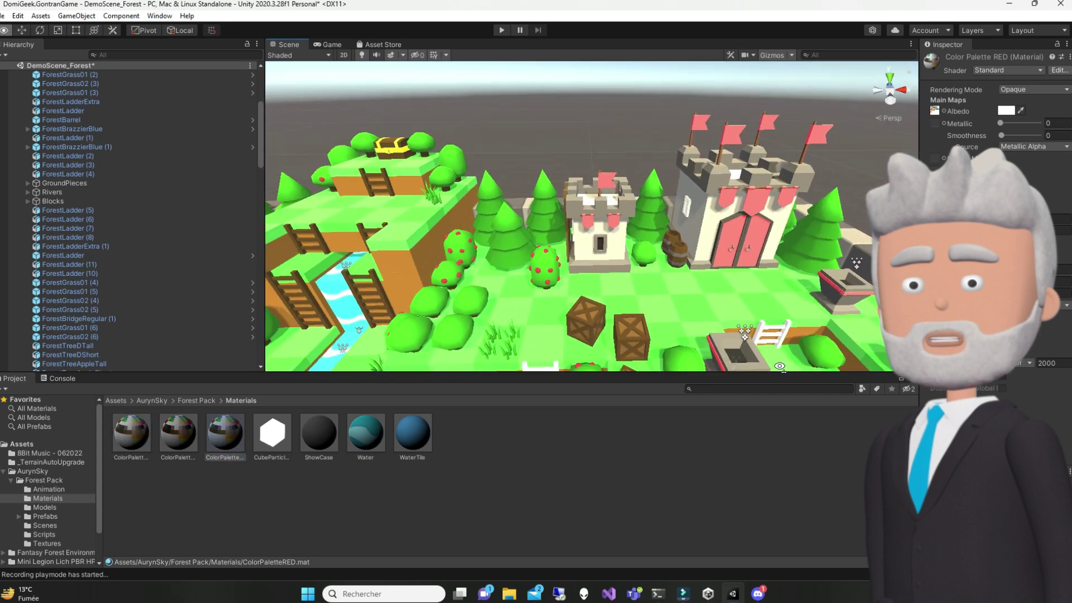
{"action": "mouse_move", "coordinate": [224, 432]}
{"action": "left_mouse_down"}
{"action": "mouse_move", "coordinate": [282, 415]}
{"action": "mouse_move", "coordinate": [602, 196]}
{"action": "left_mouse_up"}
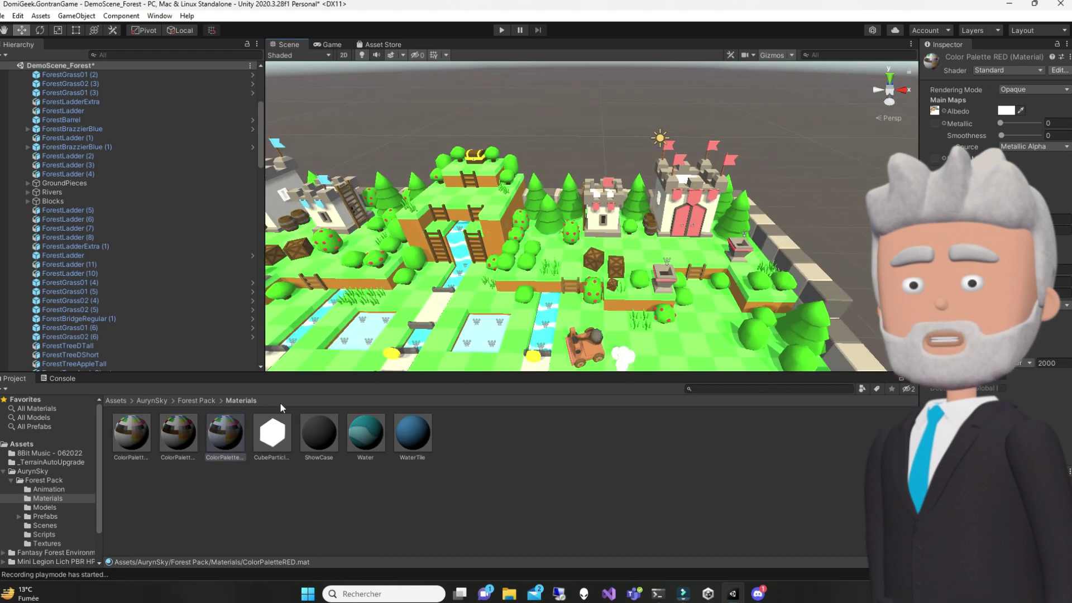
{"action": "left_click_drag", "start_coordinate": [223, 432], "coordinate": [663, 315]}
{"action": "scroll", "coordinate": [663, 315], "scroll_direction": "down", "scroll_amount": 3}
{"action": "scroll", "coordinate": [663, 316], "scroll_direction": "down", "scroll_amount": 2}
{"action": "scroll", "coordinate": [663, 316], "scroll_direction": "down", "scroll_amount": 2}
{"action": "scroll", "coordinate": [663, 316], "scroll_direction": "up", "scroll_amount": 1}
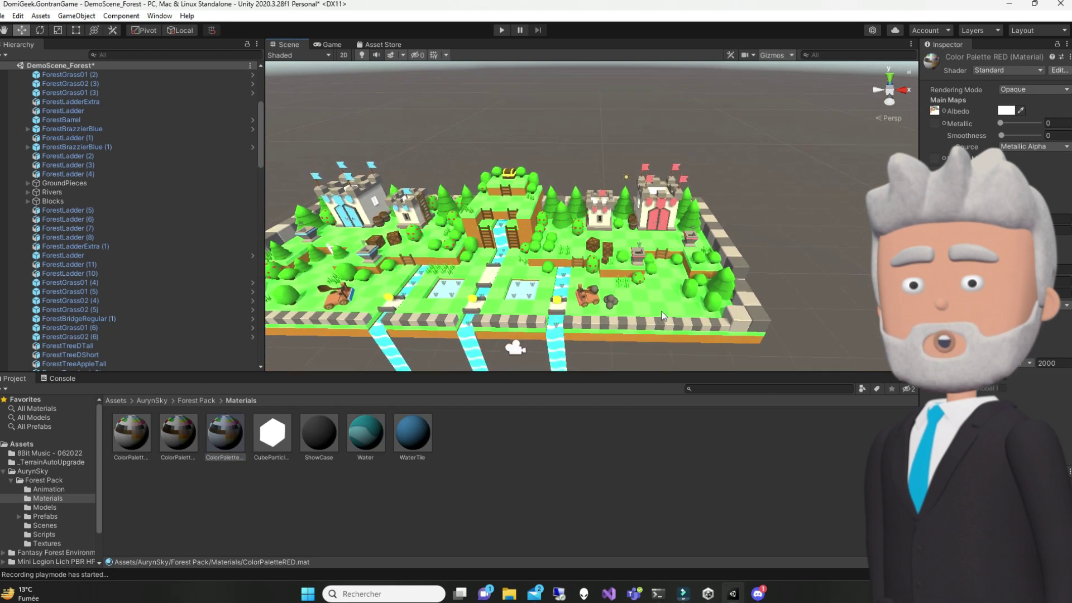
{"action": "left_click", "coordinate": [502, 30]}
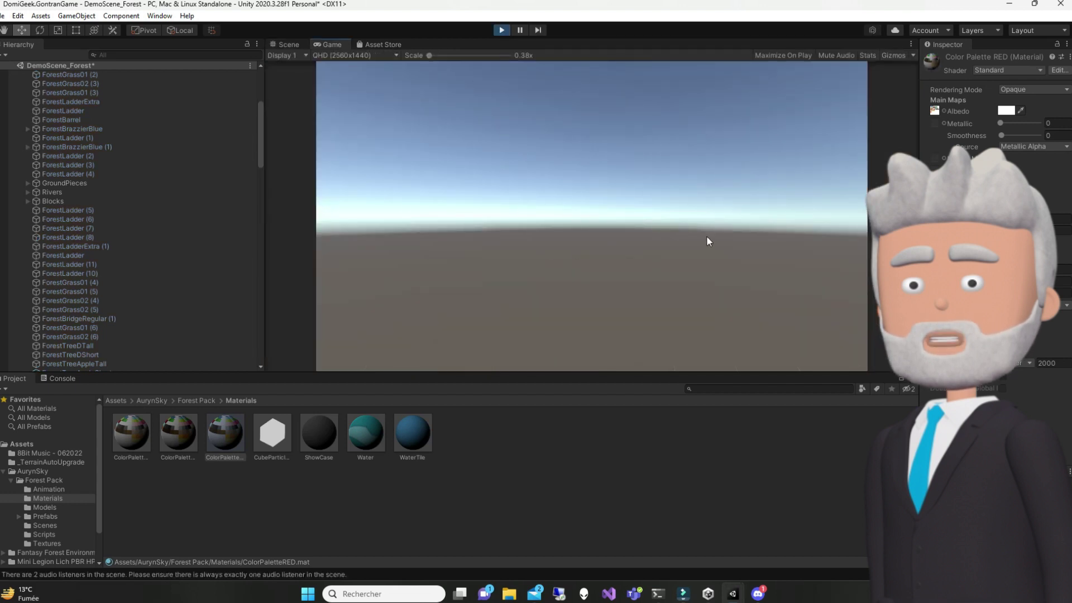
Stop the play test and nest Forest Arena Demo Scene under SampleScene in the Hierarchy.
{"action": "key", "text": "ctrl+p"}
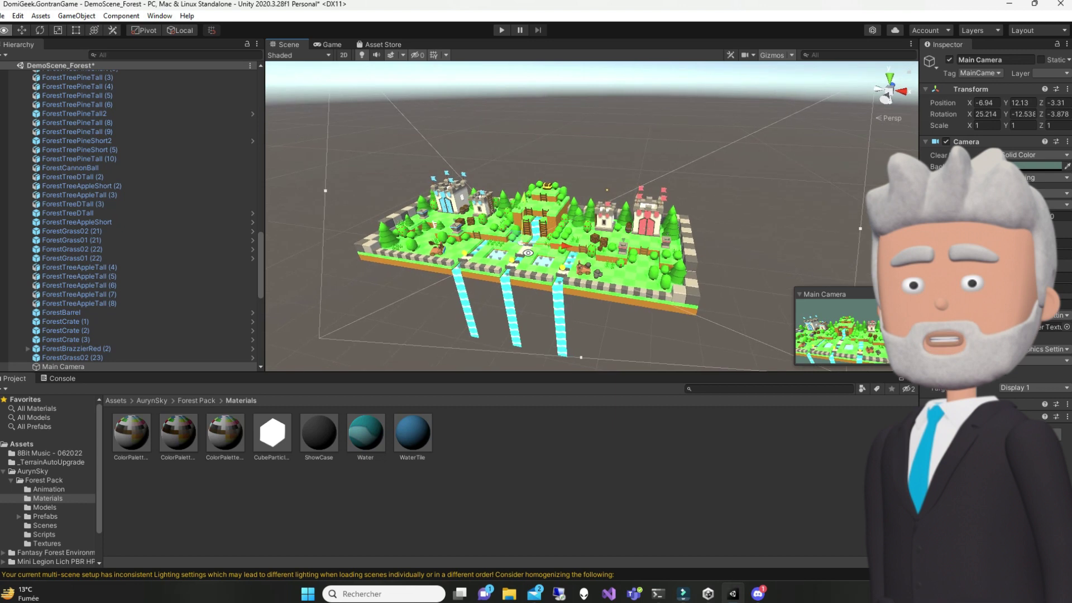
{"action": "left_click_drag", "start_coordinate": [534, 252], "coordinate": [535, 258], "text": "alt"}
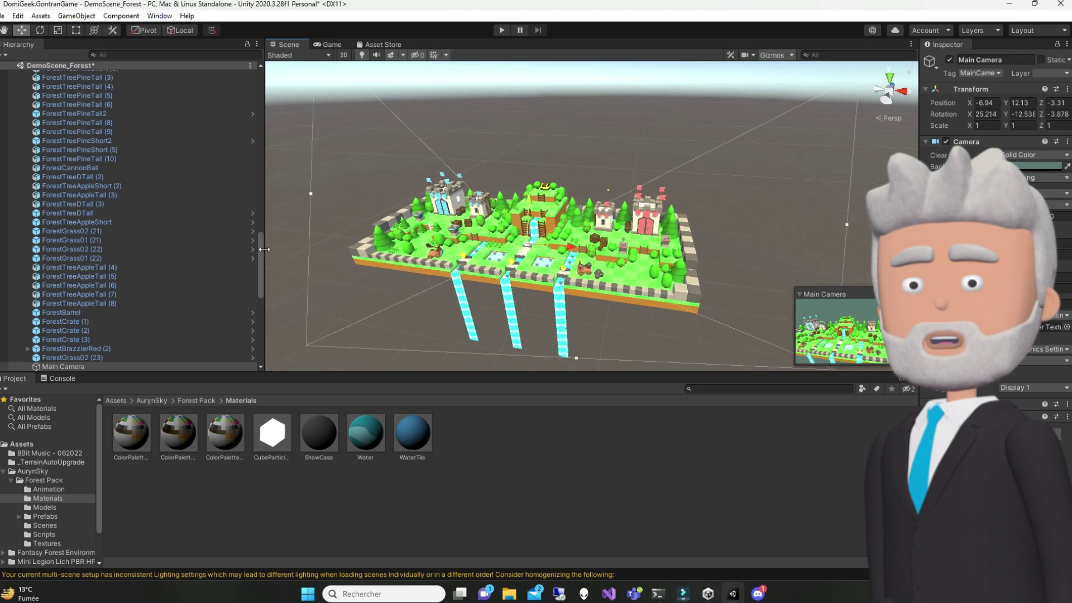
{"action": "scroll", "coordinate": [152, 94], "scroll_direction": "up", "scroll_amount": 15}
{"action": "left_click", "coordinate": [93, 103]}
{"action": "left_click_drag", "start_coordinate": [92, 102], "coordinate": [75, 70]}
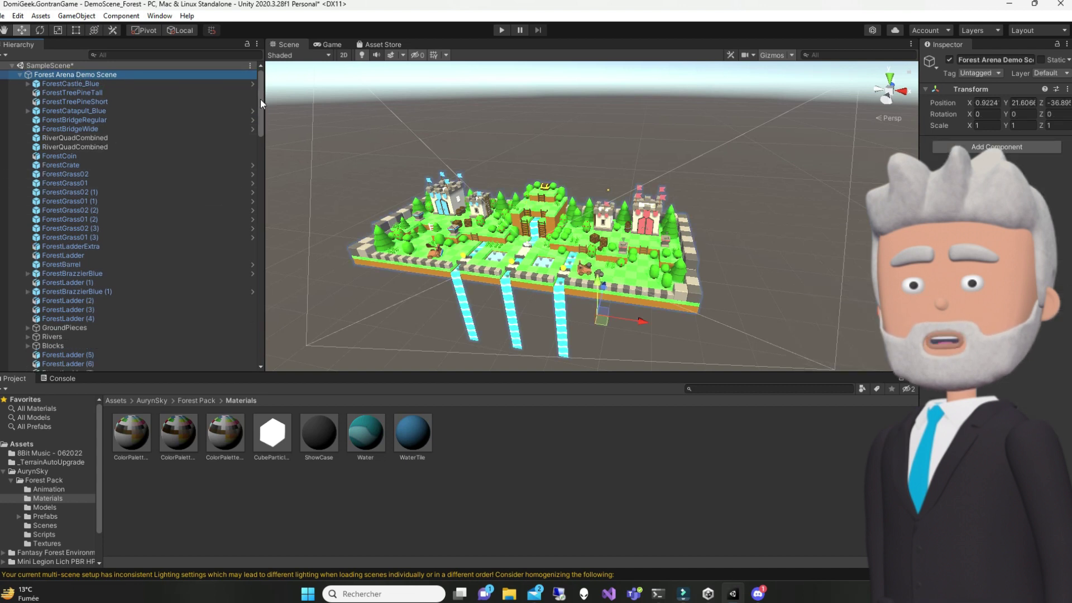
Delete the extra Main Camera, play-test the forest level, then drop RPGHeroHP into the level.
{"action": "left_click_drag", "start_coordinate": [260, 99], "coordinate": [279, 336]}
{"action": "left_click", "coordinate": [66, 348]}
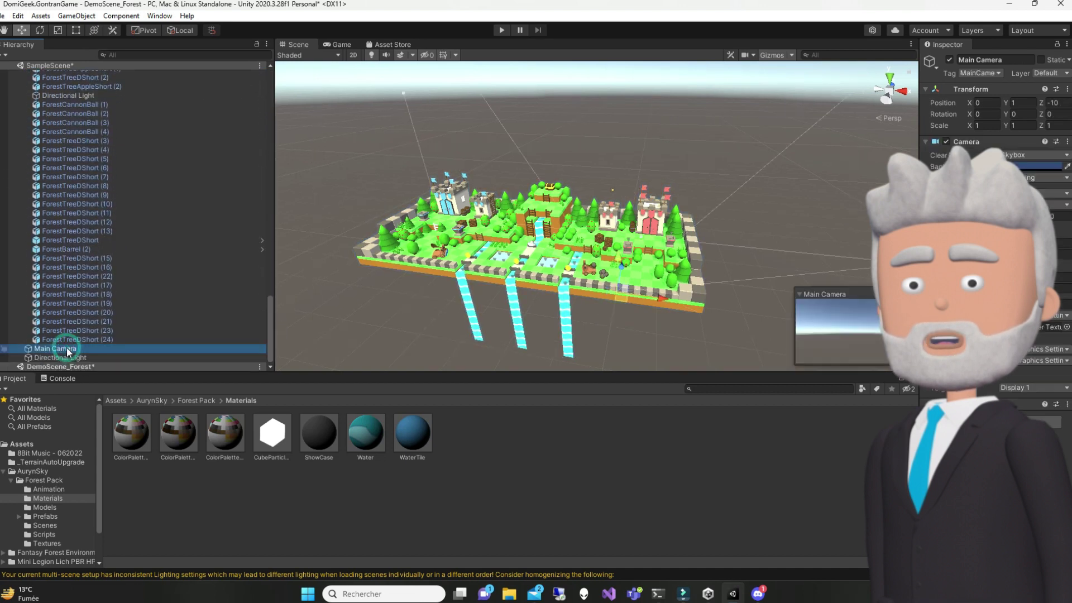
{"action": "key", "text": "Delete"}
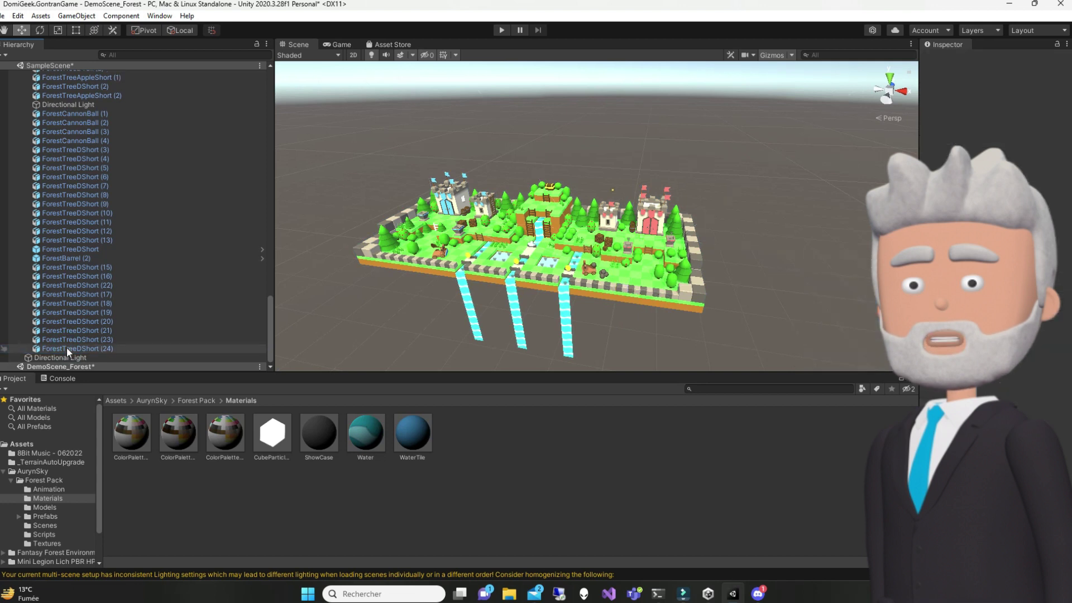
{"action": "left_click_drag", "start_coordinate": [269, 326], "coordinate": [264, 84]}
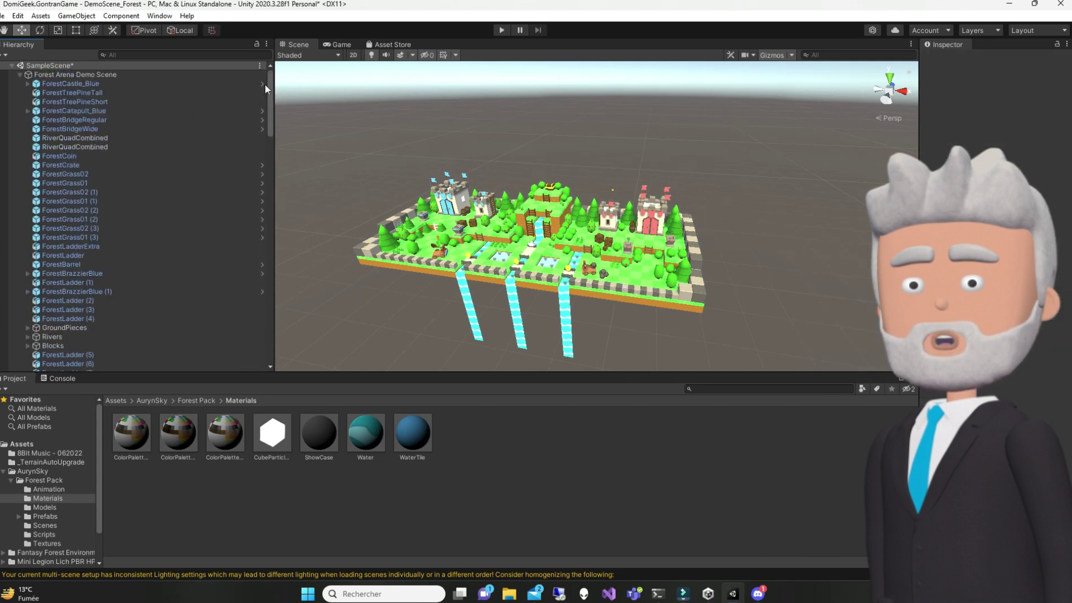
{"action": "left_click", "coordinate": [502, 30]}
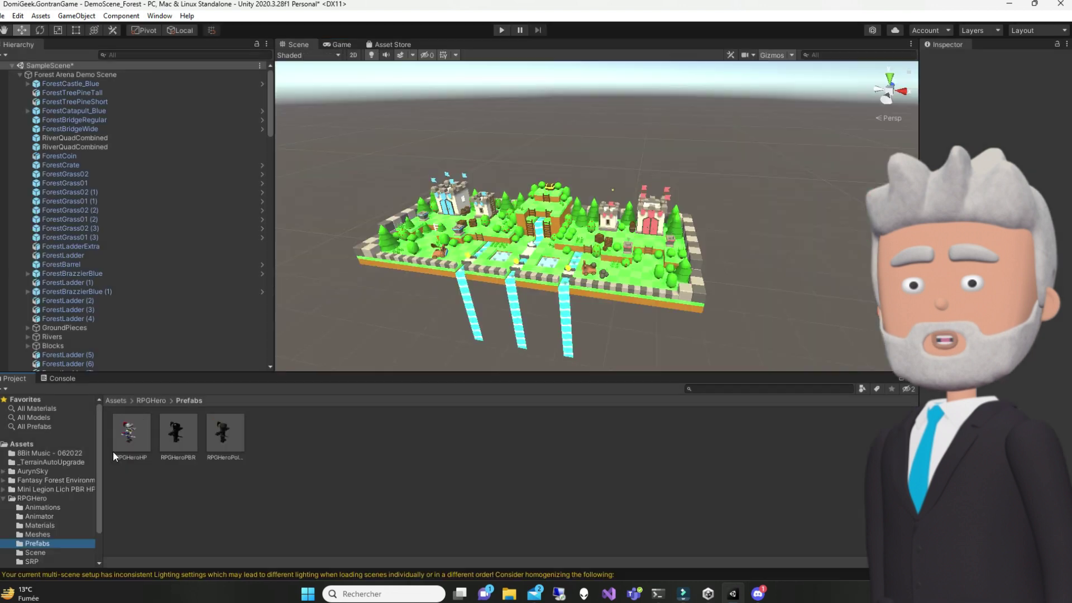
{"action": "left_click_drag", "start_coordinate": [113, 453], "coordinate": [649, 246]}
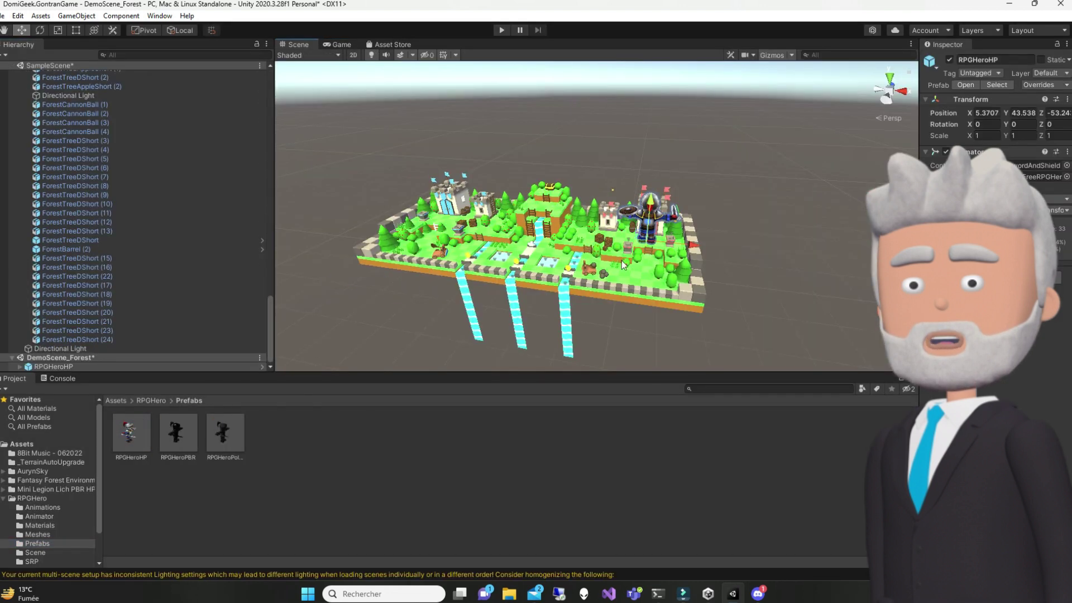
Move the RPGHeroHP hero onto the castle grounds beside the red castle.
{"action": "scroll", "coordinate": [857, 206], "scroll_direction": "up", "scroll_amount": 3}
{"action": "left_click_drag", "start_coordinate": [817, 319], "coordinate": [675, 98]}
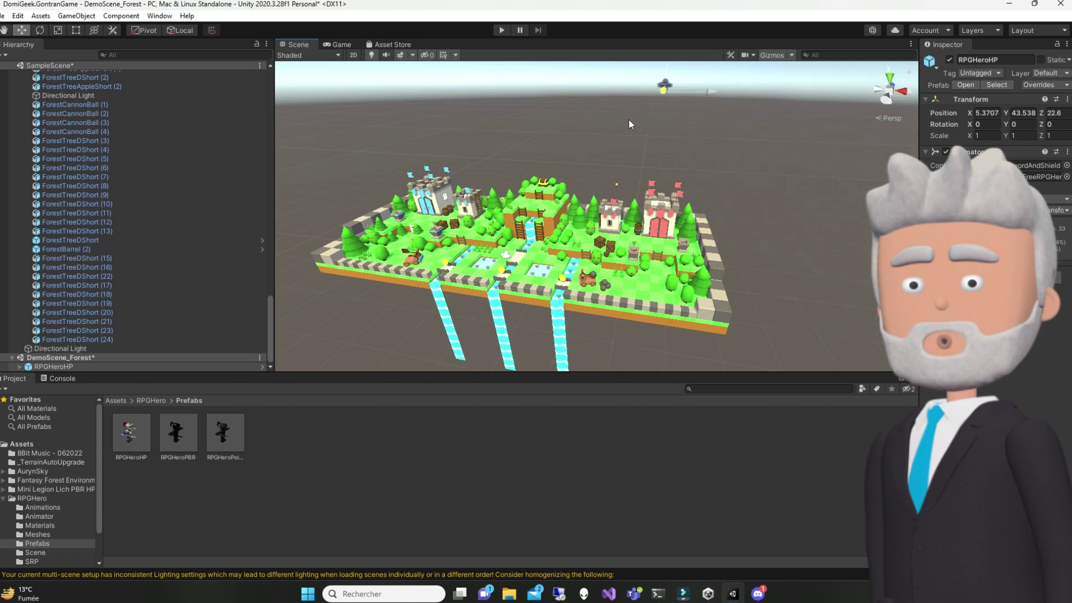
{"action": "left_click", "coordinate": [634, 254]}
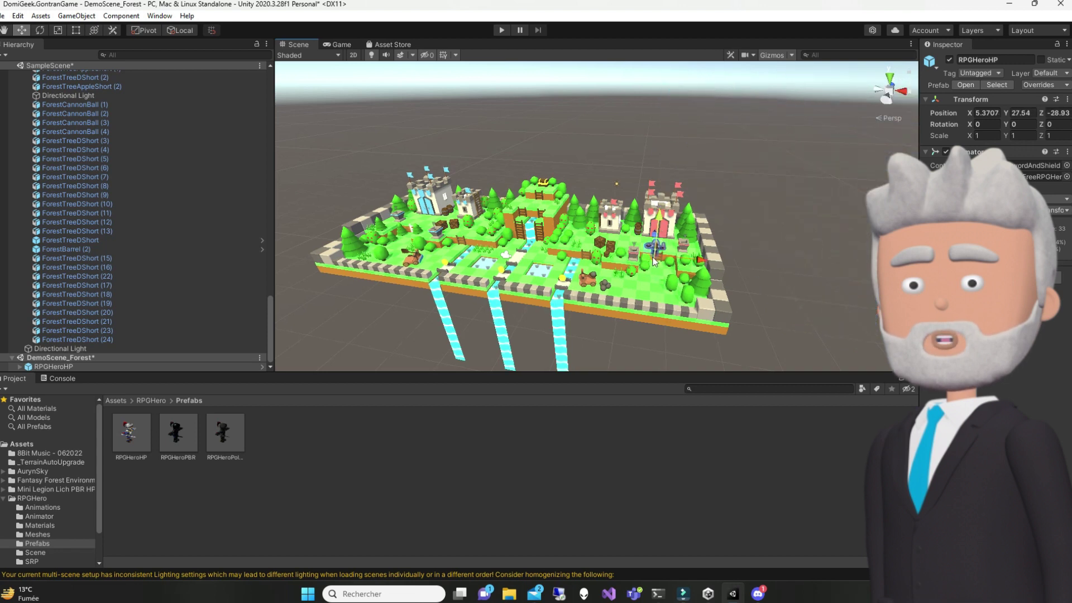
{"action": "scroll", "coordinate": [699, 288], "scroll_direction": "up", "scroll_amount": 5}
{"action": "left_click", "coordinate": [807, 327]}
{"action": "mouse_move", "coordinate": [804, 329]}
{"action": "left_mouse_down"}
{"action": "mouse_move", "coordinate": [733, 223]}
{"action": "mouse_move", "coordinate": [718, 248]}
{"action": "left_mouse_up"}
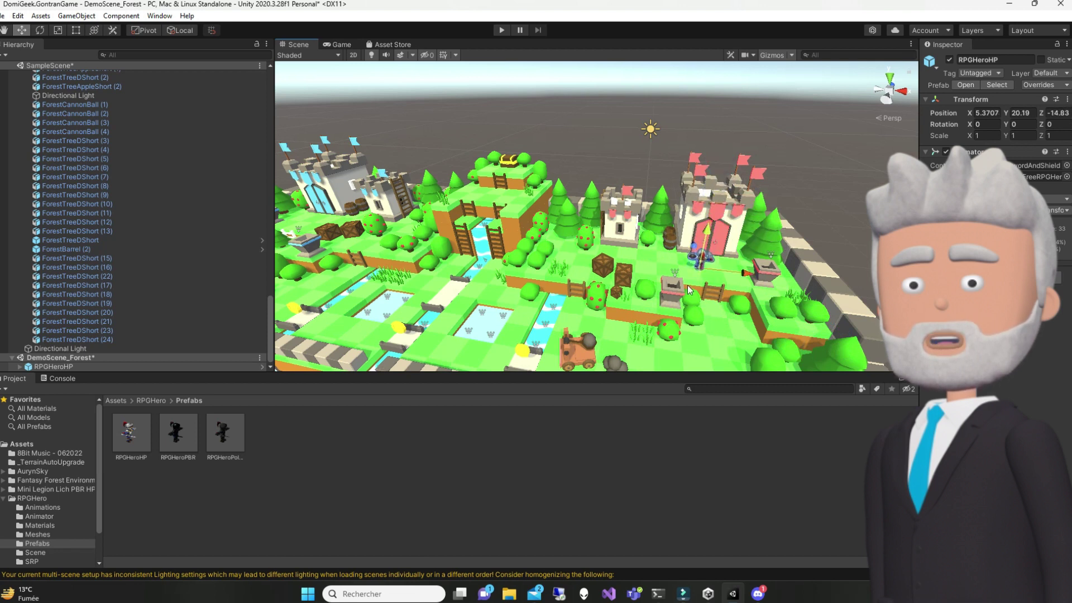
Rotate the hero about 180° on Y so it faces away from the castle door.
{"action": "key", "text": "e"}
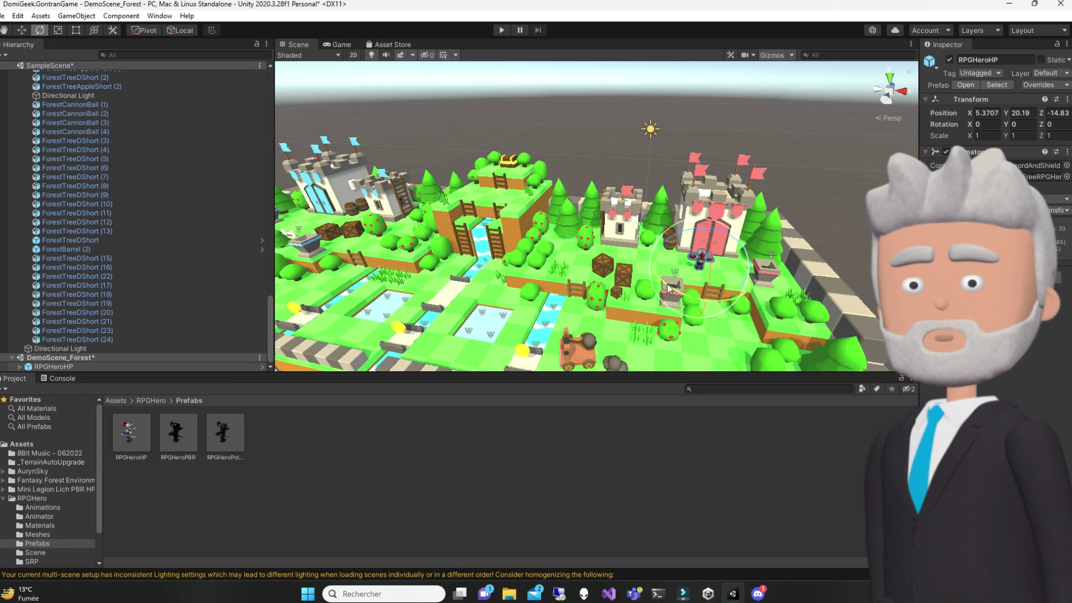
{"action": "left_click_drag", "start_coordinate": [669, 289], "coordinate": [738, 263]}
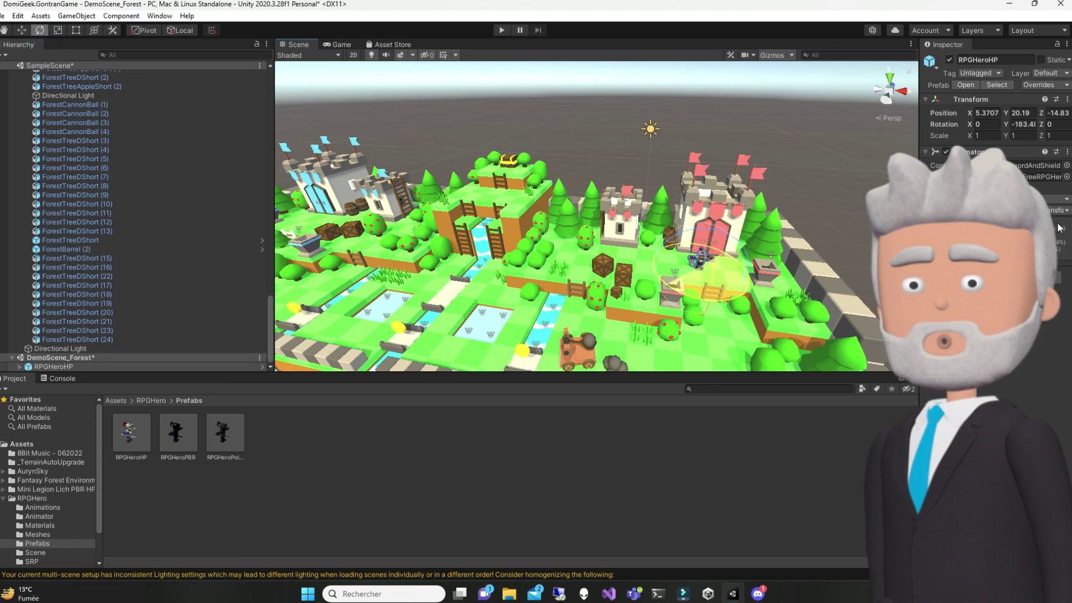
{"action": "left_click", "coordinate": [676, 301]}
{"action": "scroll", "coordinate": [792, 326], "scroll_direction": "up", "scroll_amount": 5}
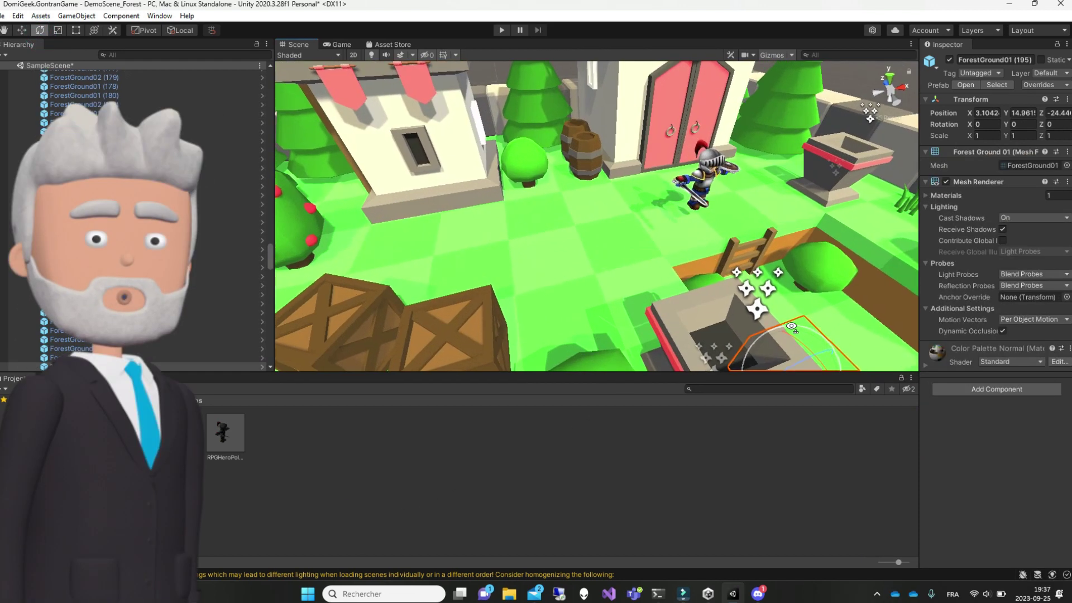
{"action": "left_click_drag", "start_coordinate": [792, 326], "coordinate": [726, 235], "text": "alt"}
{"action": "left_click", "coordinate": [726, 212]}
{"action": "key", "text": "w"}
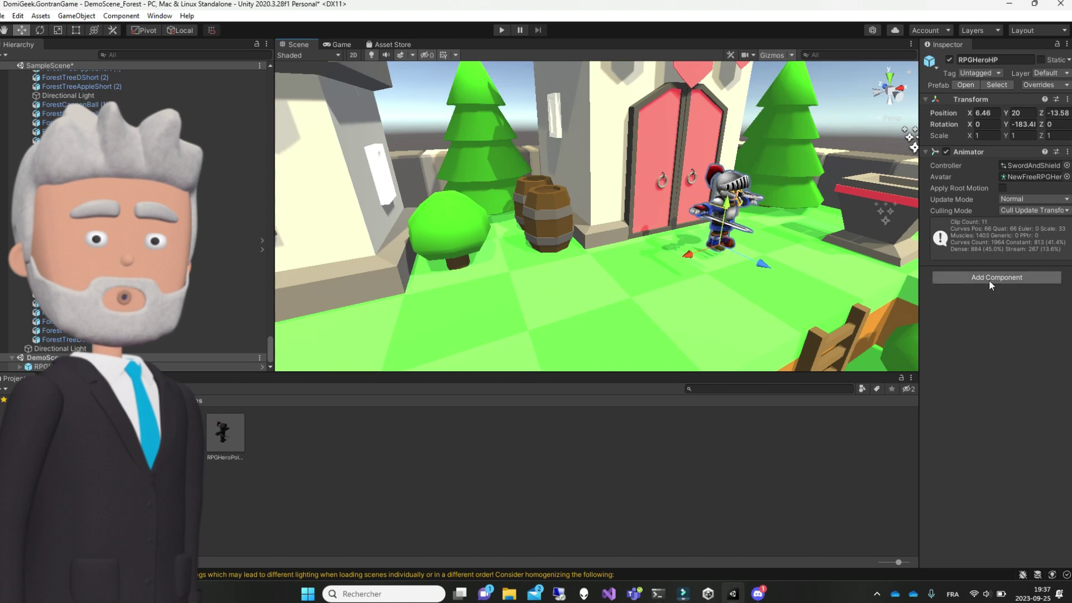
Give the hero a Rigidbody and a Capsule Collider from the Physics components.
{"action": "left_click", "coordinate": [990, 281]}
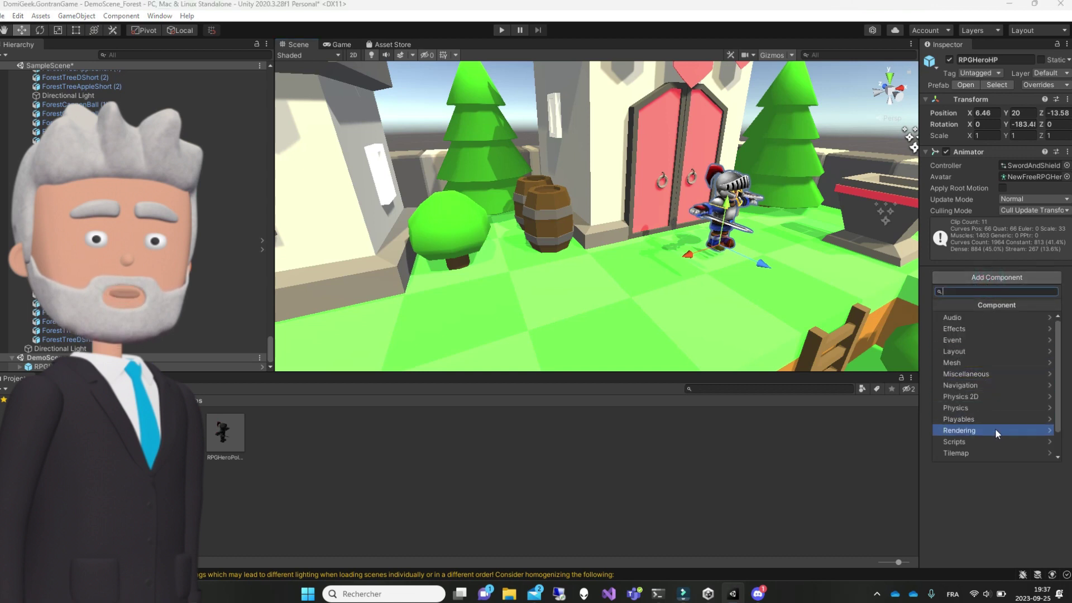
{"action": "left_click", "coordinate": [965, 406]}
{"action": "left_click", "coordinate": [964, 428]}
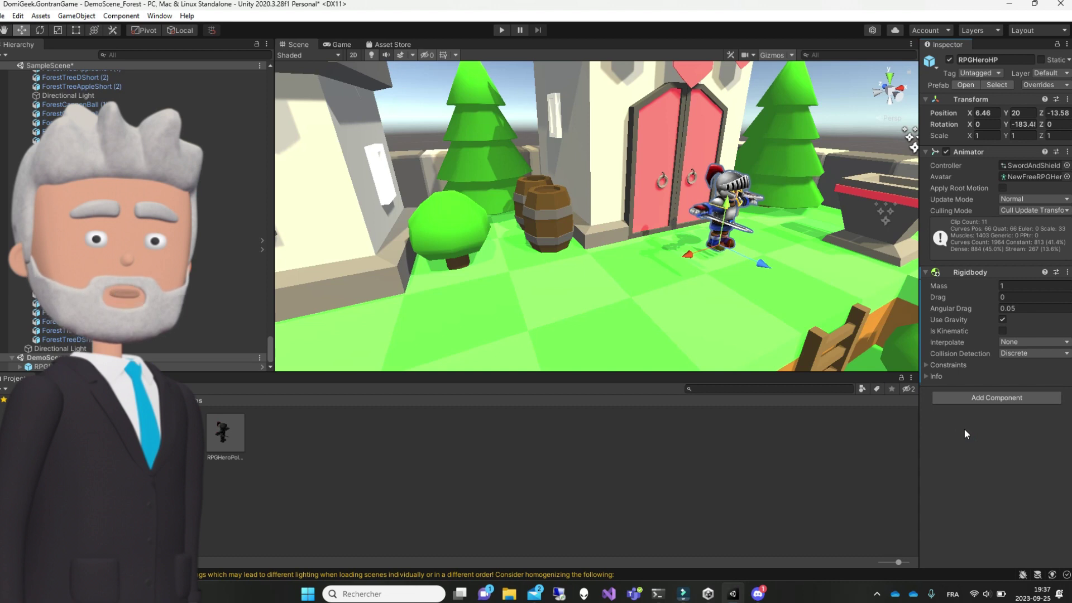
{"action": "left_click", "coordinate": [1026, 399]}
{"action": "left_click", "coordinate": [983, 524]}
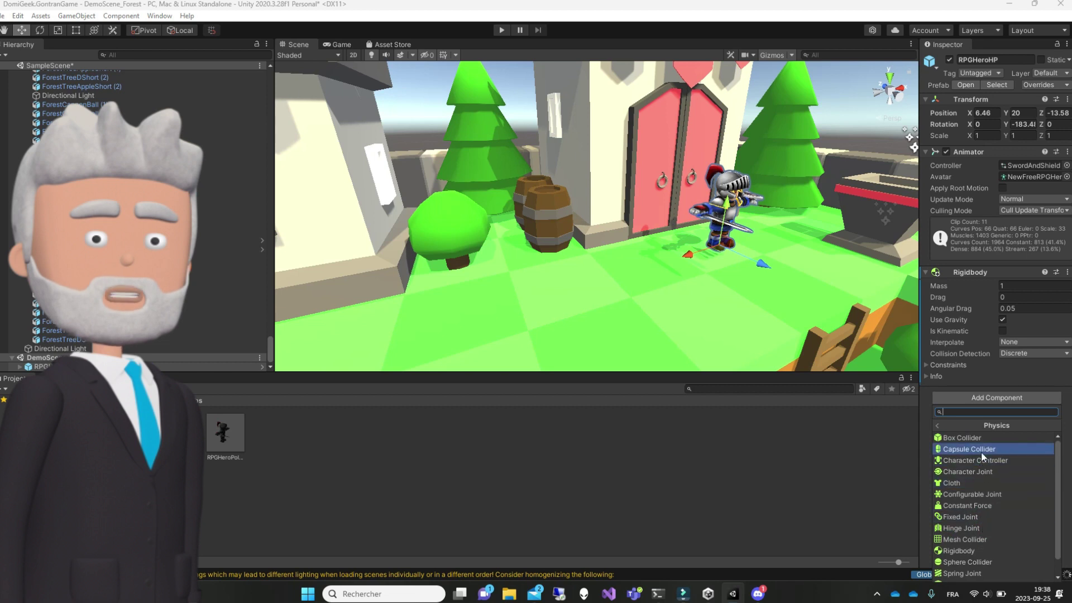
{"action": "left_click", "coordinate": [981, 450]}
Raise the hero to Y 22.16 and run a quick play test of its physics.
{"action": "left_click_drag", "start_coordinate": [724, 223], "coordinate": [719, 146]}
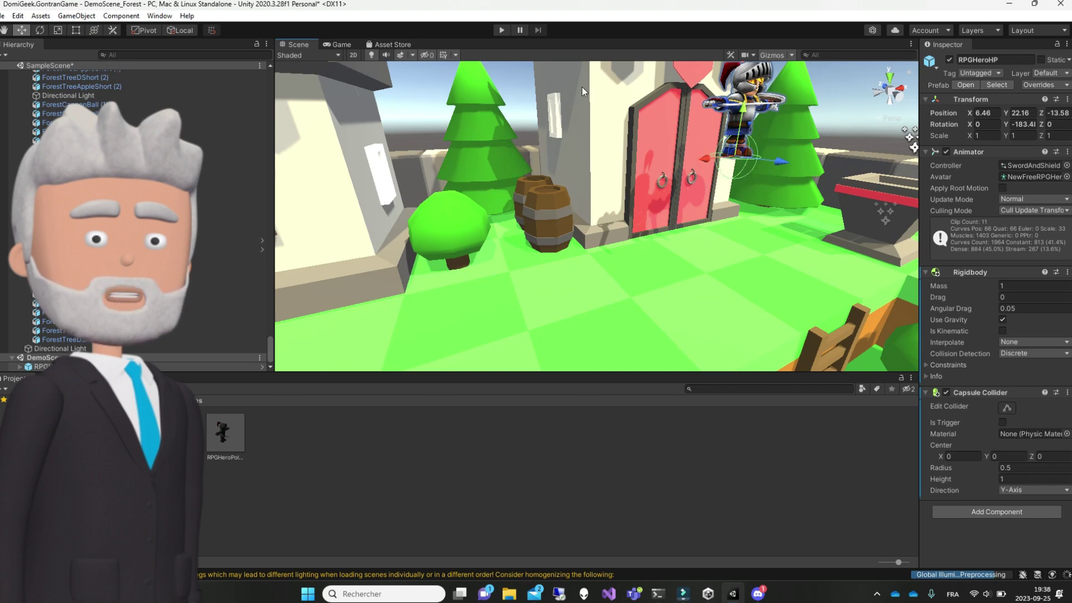
{"action": "left_click", "coordinate": [500, 31]}
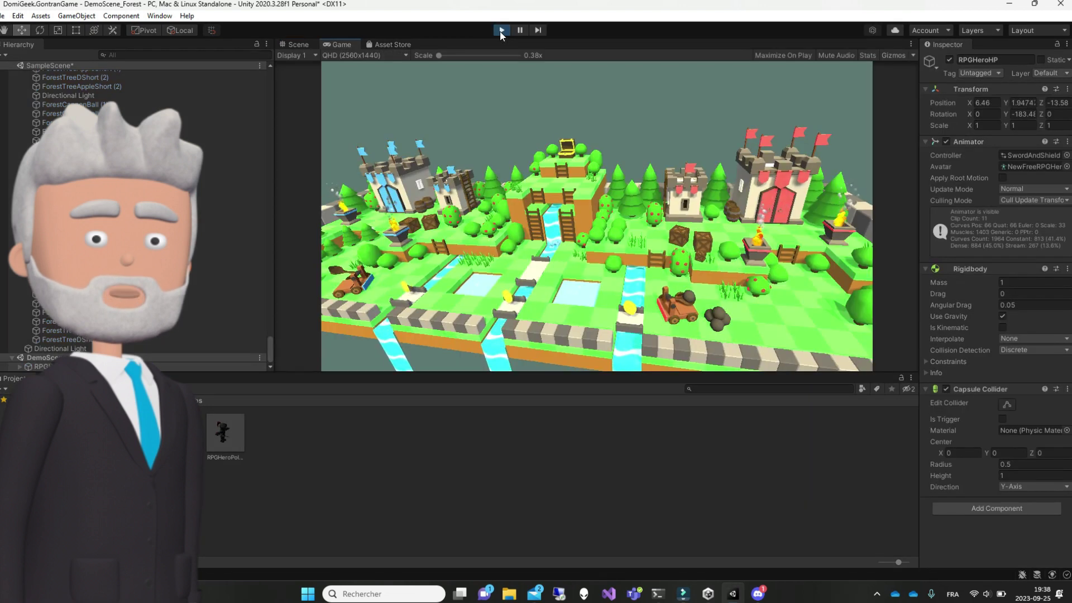
{"action": "left_click", "coordinate": [501, 31]}
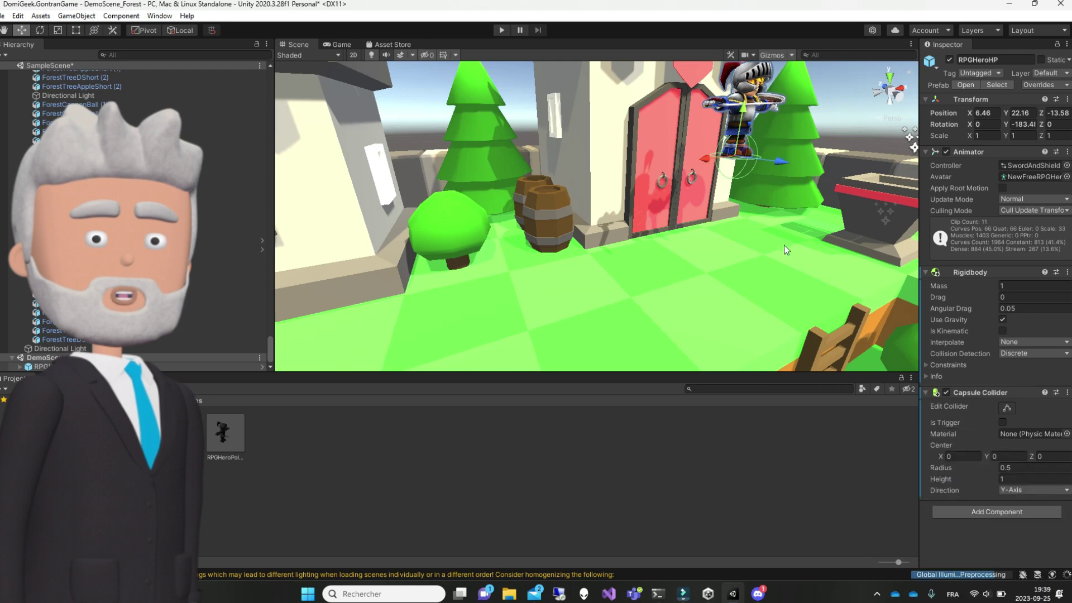
{"action": "left_click", "coordinate": [714, 253]}
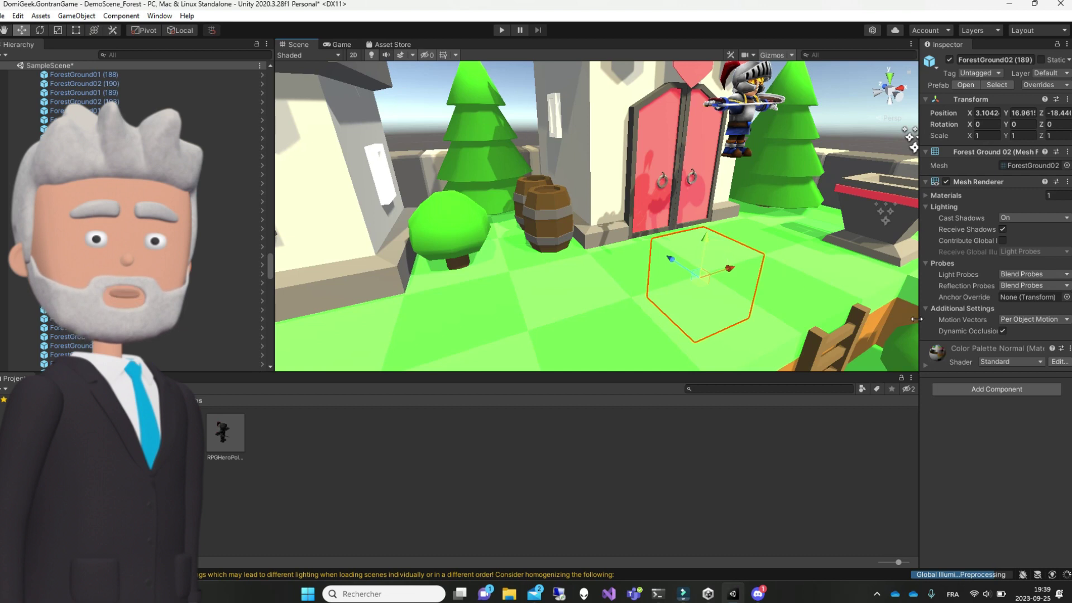
Add a Box Collider to a single ground tile and play-test the scene.
{"action": "left_click", "coordinate": [988, 390]}
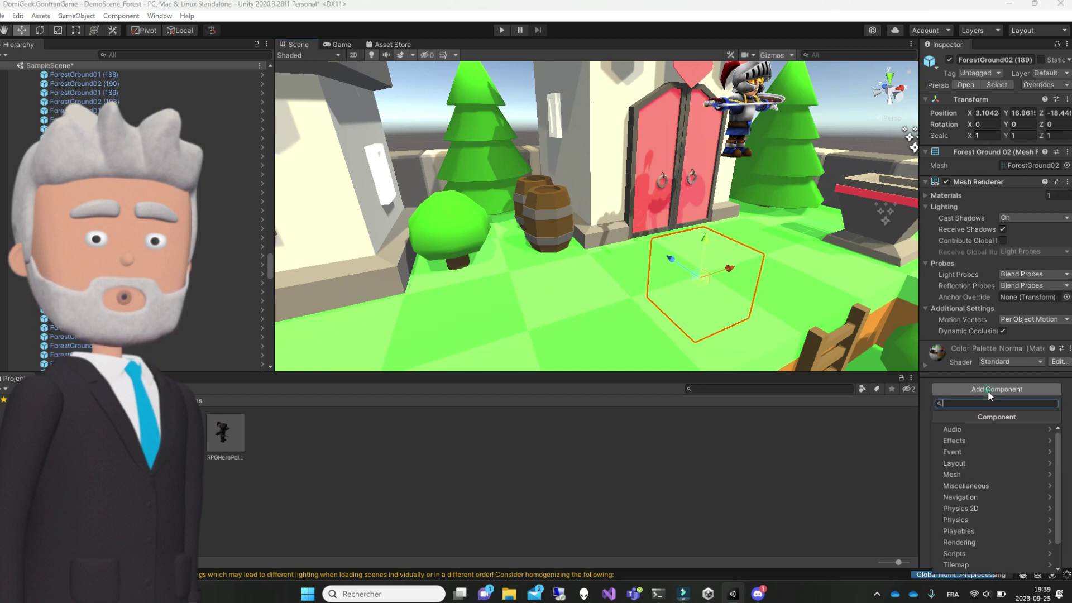
{"action": "left_click", "coordinate": [987, 519]}
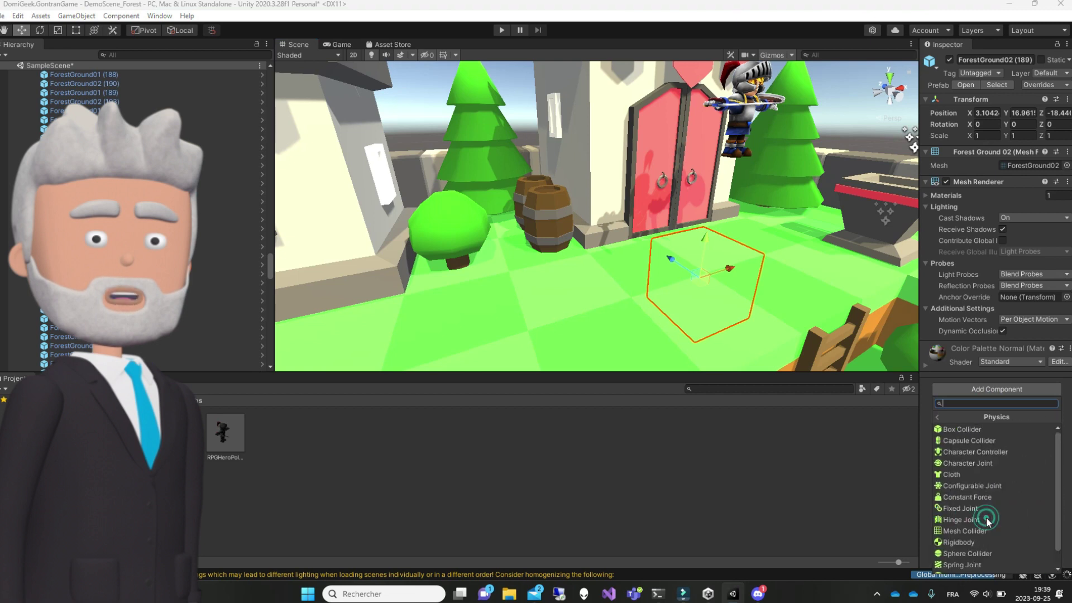
{"action": "left_click", "coordinate": [982, 433]}
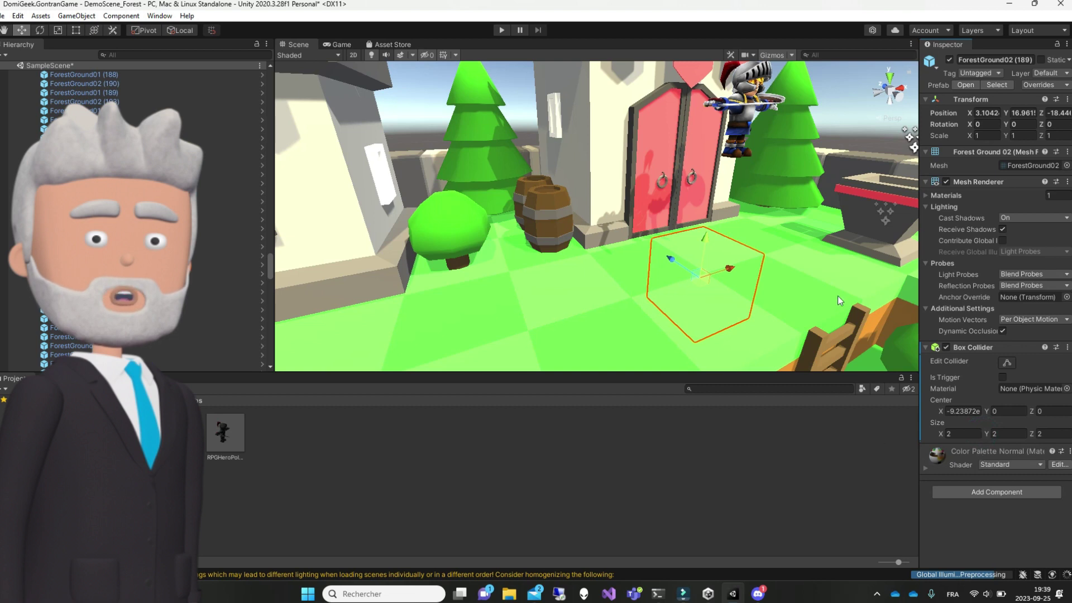
{"action": "left_click", "coordinate": [797, 264]}
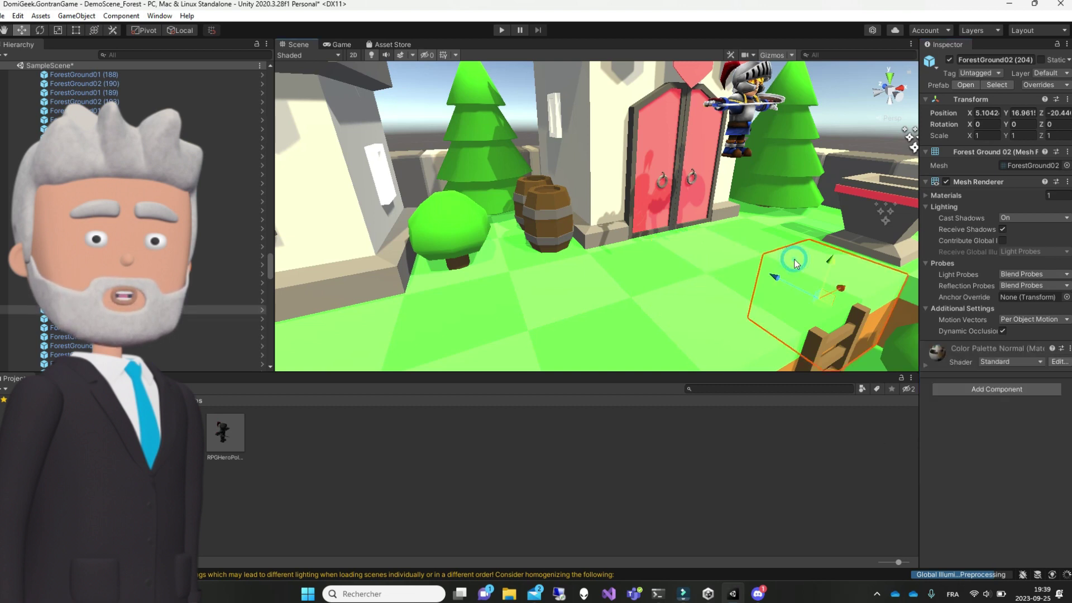
{"action": "left_click", "coordinate": [504, 30]}
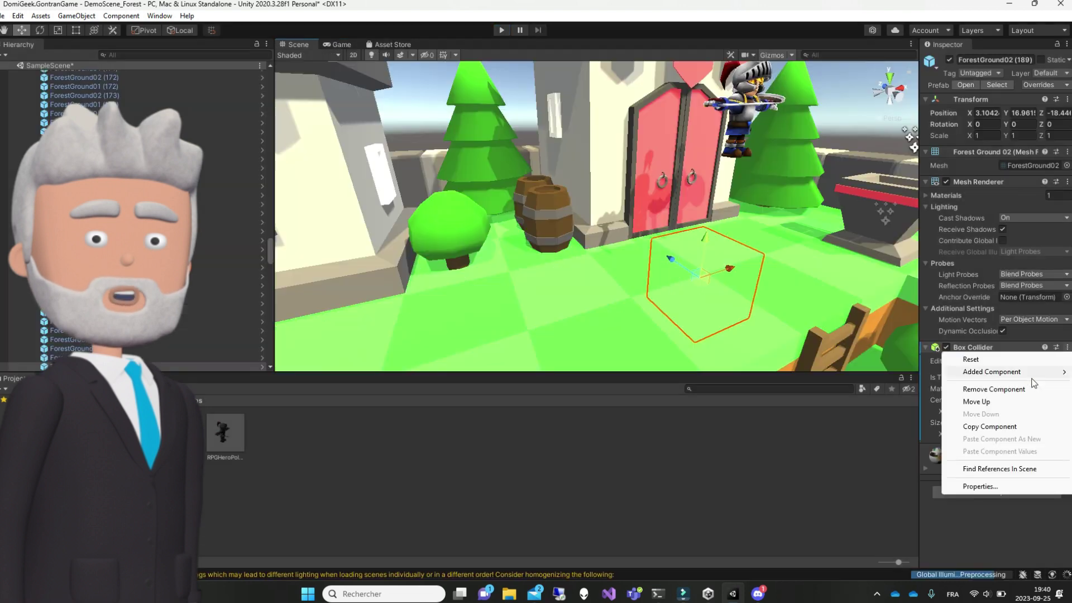
Replace it with Box Colliders on all 437 ForestGround tiles, then spot-check three tiles.
{"action": "left_click", "coordinate": [1004, 390]}
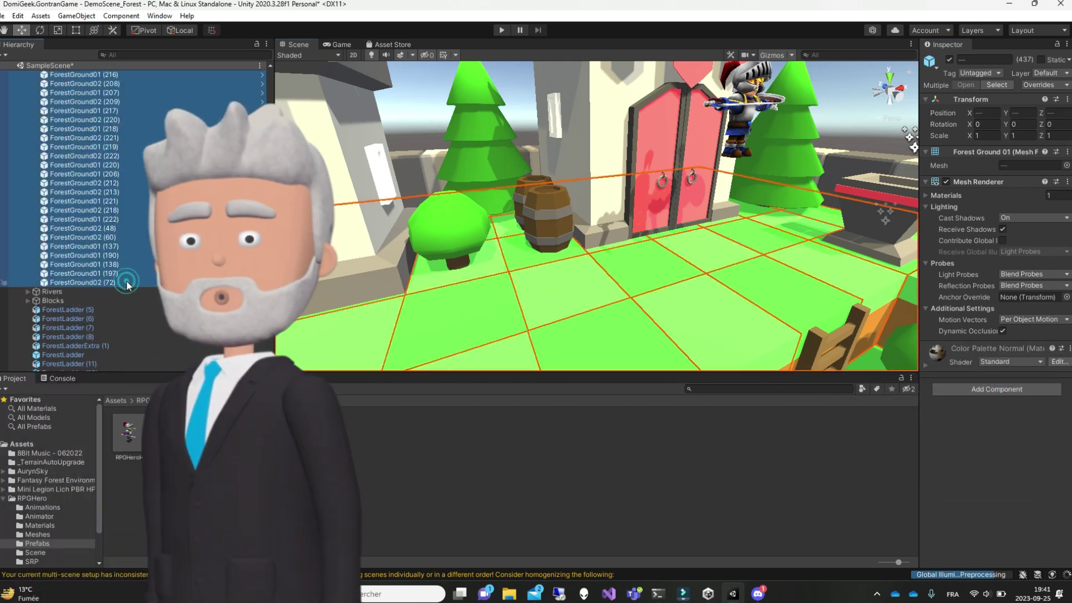
{"action": "left_click", "coordinate": [1003, 389]}
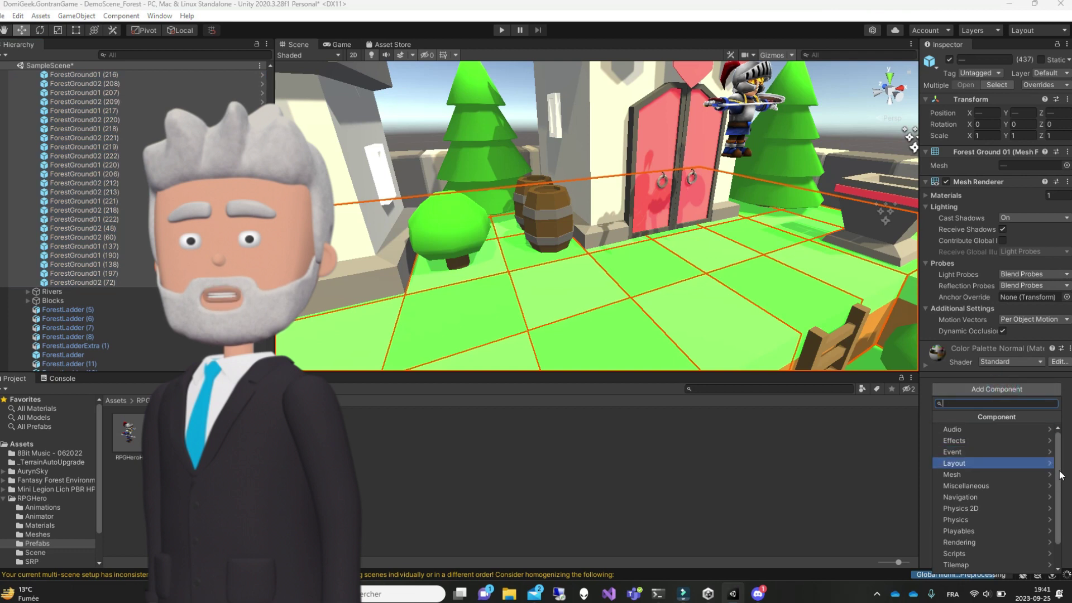
{"action": "left_click", "coordinate": [983, 521]}
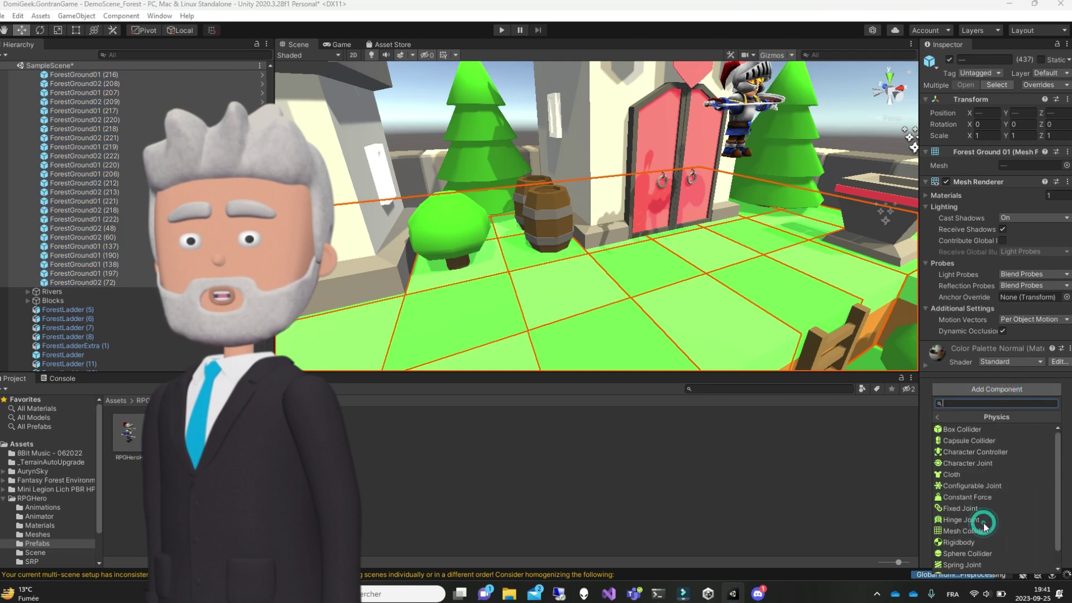
{"action": "left_click", "coordinate": [1000, 429]}
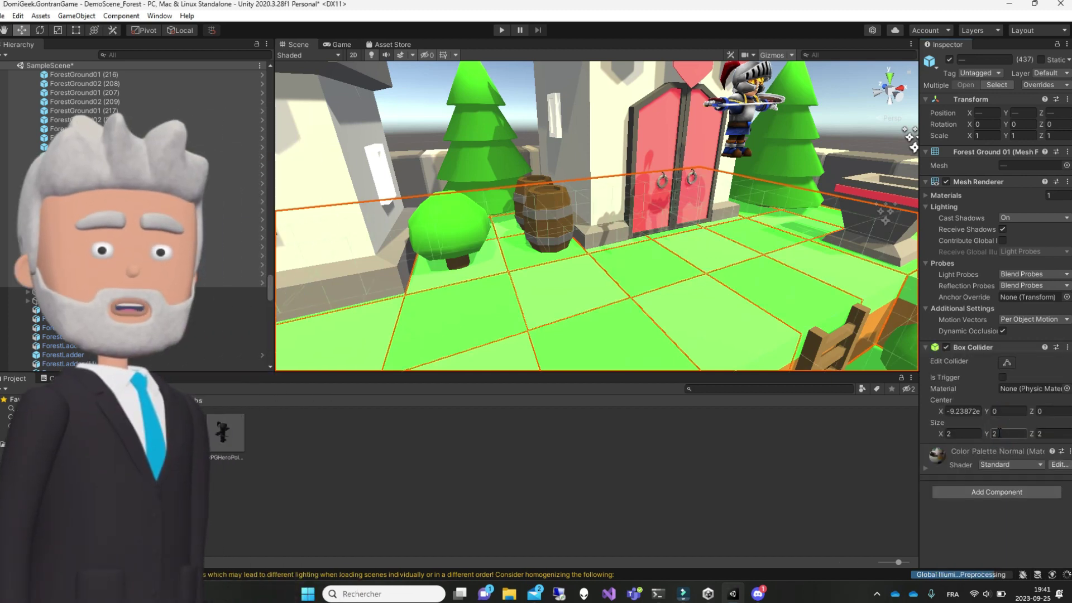
{"action": "left_click", "coordinate": [777, 297]}
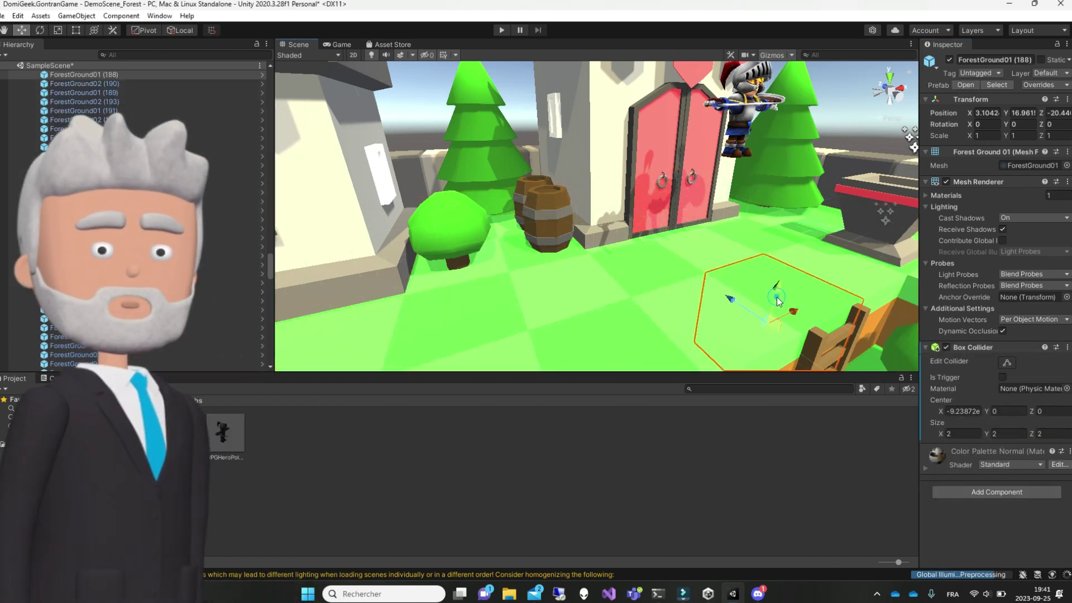
{"action": "left_click", "coordinate": [649, 274]}
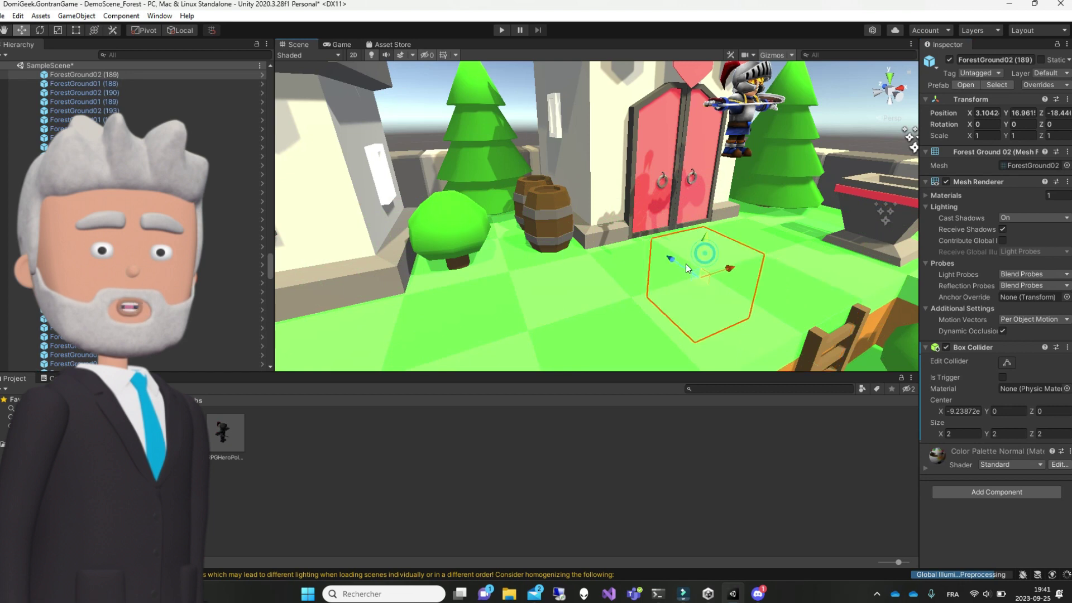
{"action": "left_click", "coordinate": [730, 323]}
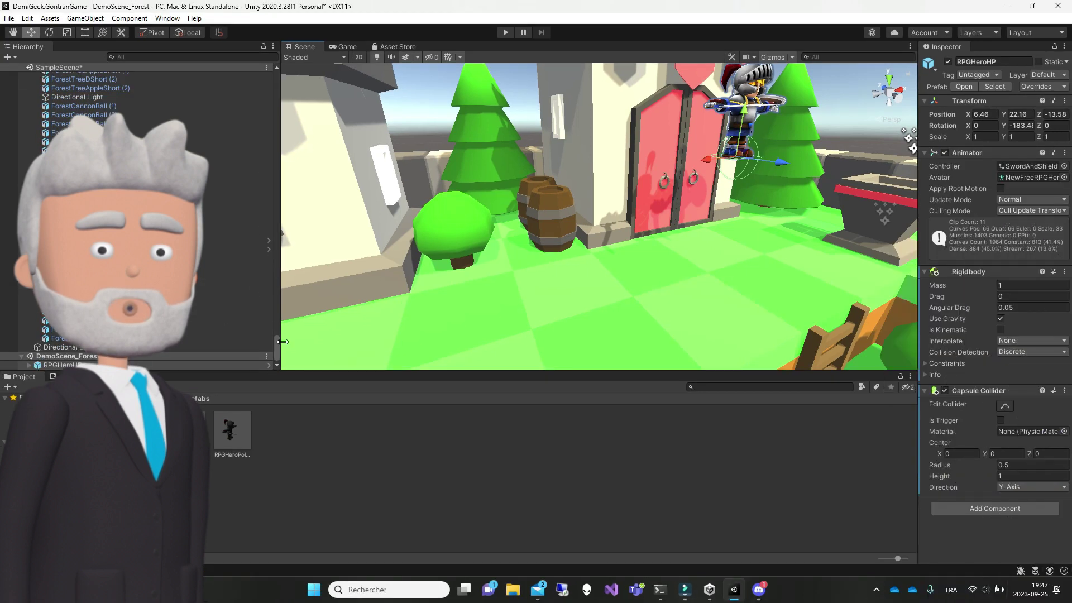
Move RPGHeroHP into SampleScene below ForestTreeDShort (24), tag it Player and rename it Player.
{"action": "left_click_drag", "start_coordinate": [61, 346], "coordinate": [213, 323]}
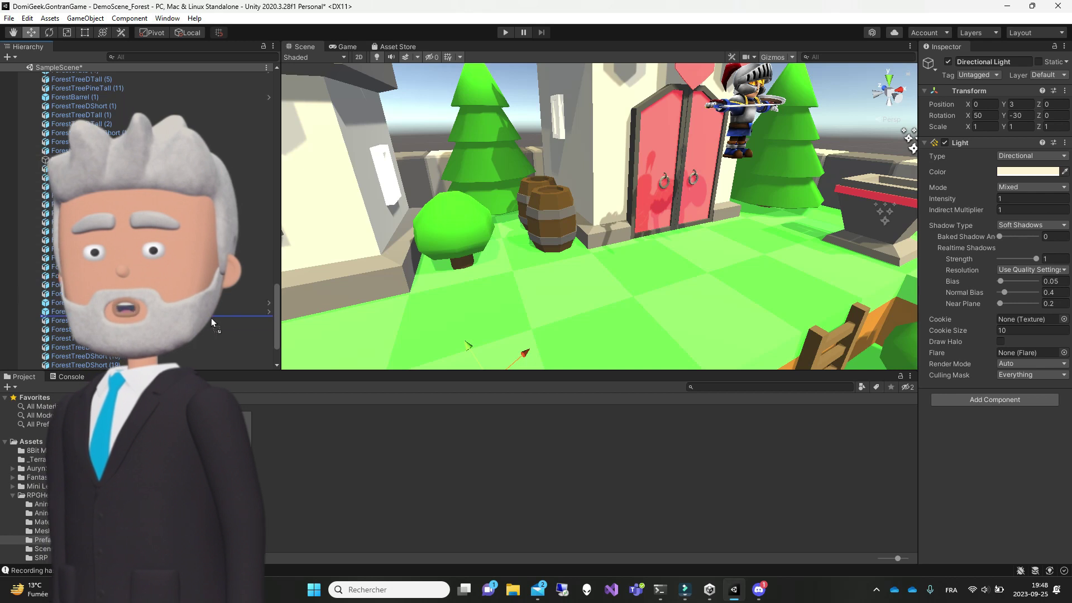
{"action": "mouse_move", "coordinate": [213, 323]}
{"action": "left_mouse_down"}
{"action": "mouse_move", "coordinate": [213, 342]}
{"action": "mouse_move", "coordinate": [186, 346]}
{"action": "left_mouse_up"}
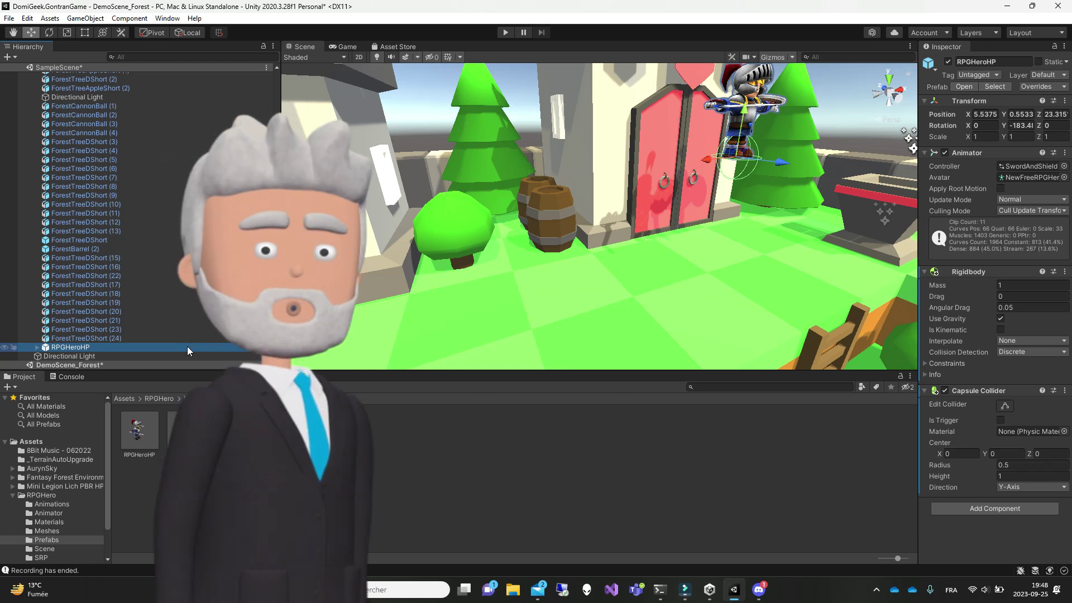
{"action": "left_click", "coordinate": [979, 74]}
{"action": "left_click", "coordinate": [1003, 152]}
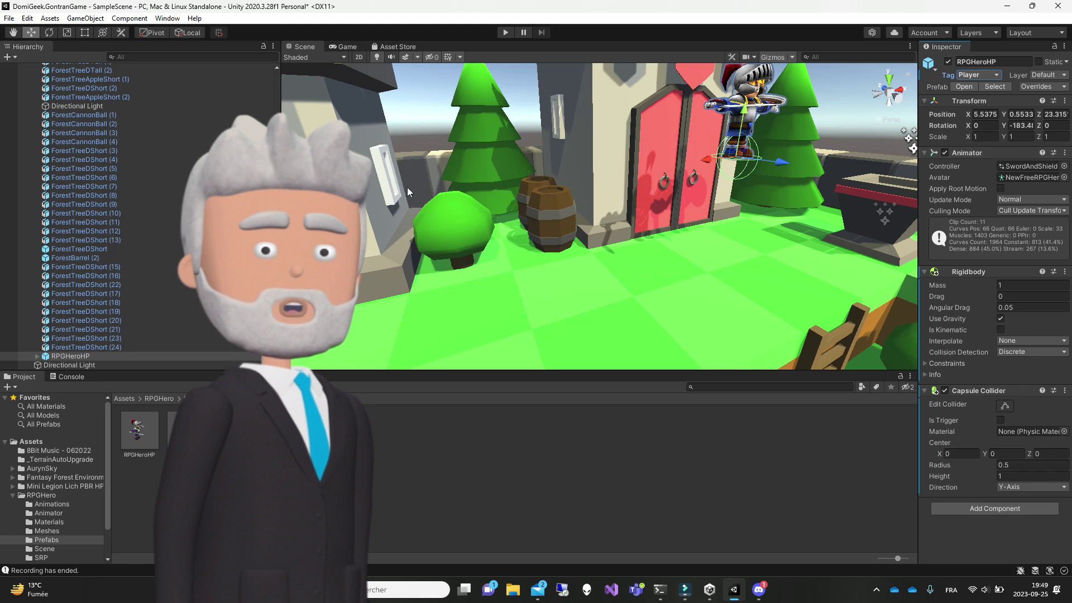
{"action": "left_click", "coordinate": [1002, 63]}
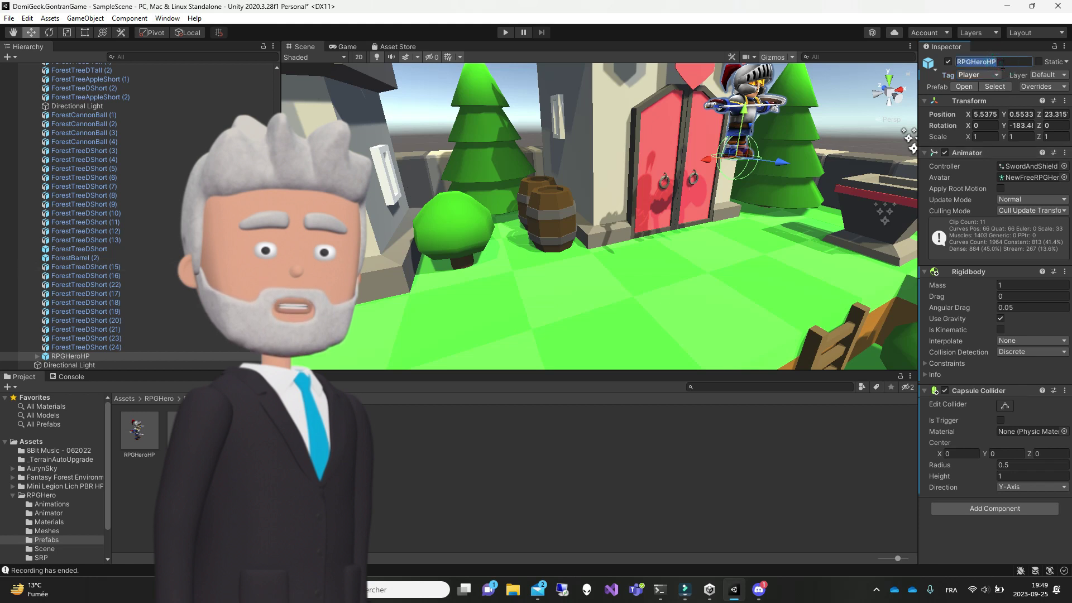
{"action": "type", "text": "Player"}
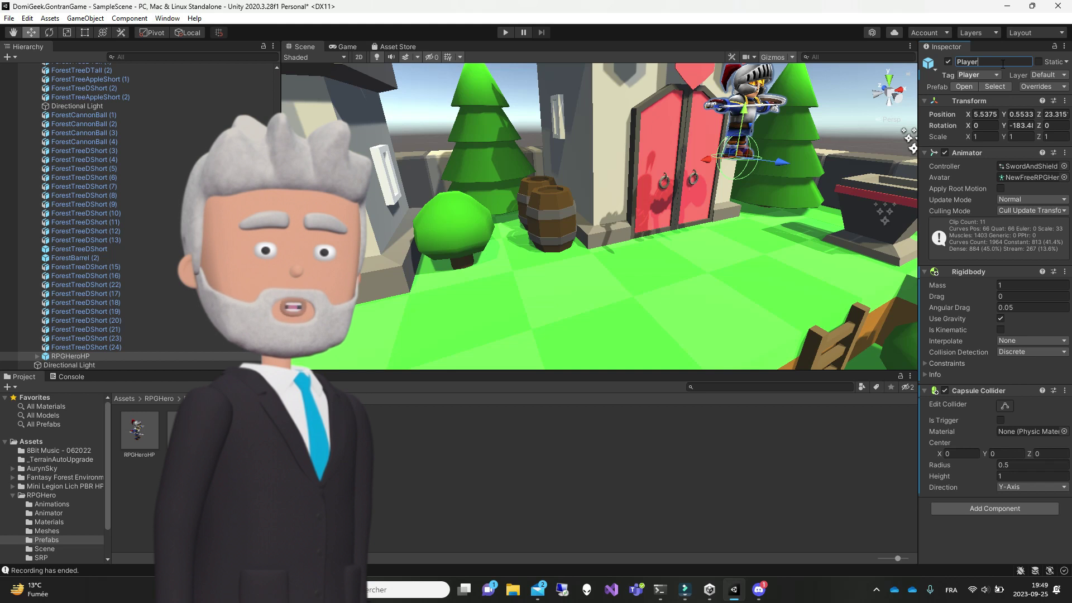
Attach a new PlayerMovement script to the Player and open it for editing.
{"action": "left_click", "coordinate": [995, 508]}
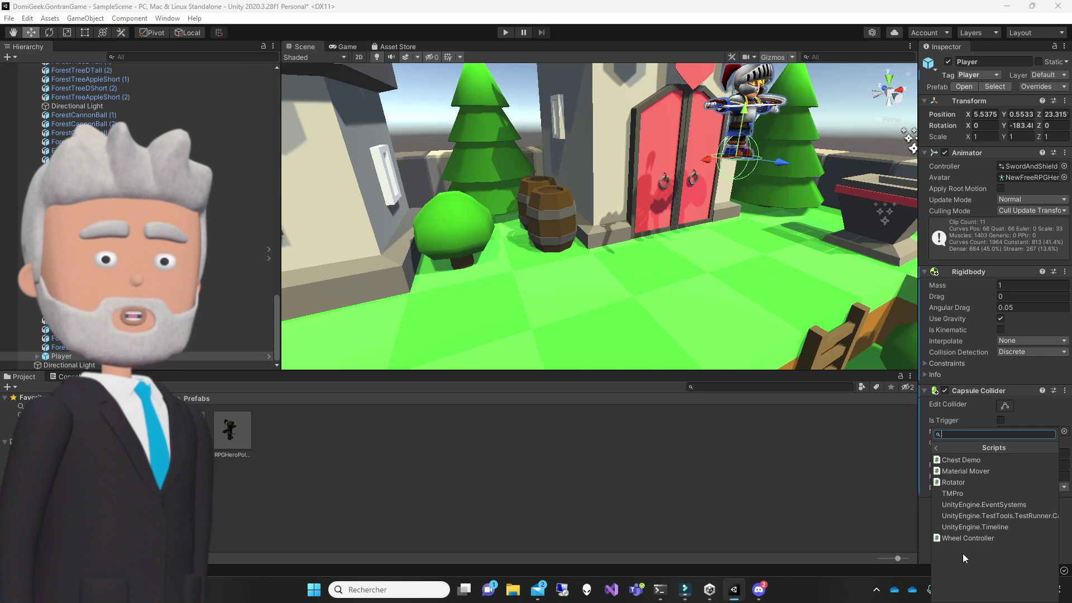
{"action": "left_click", "coordinate": [936, 448]}
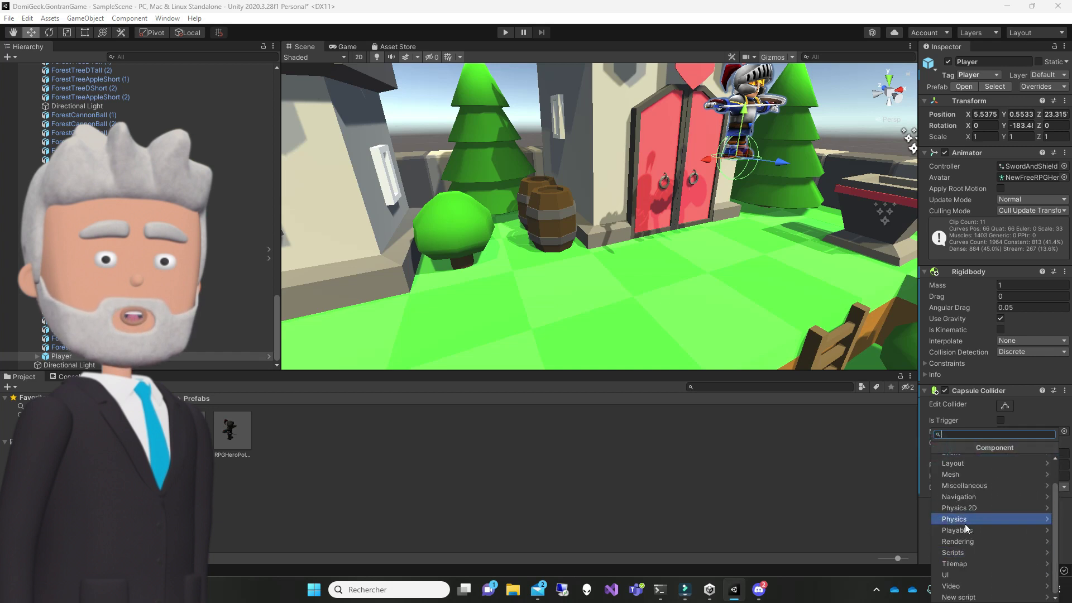
{"action": "left_click", "coordinate": [958, 595]}
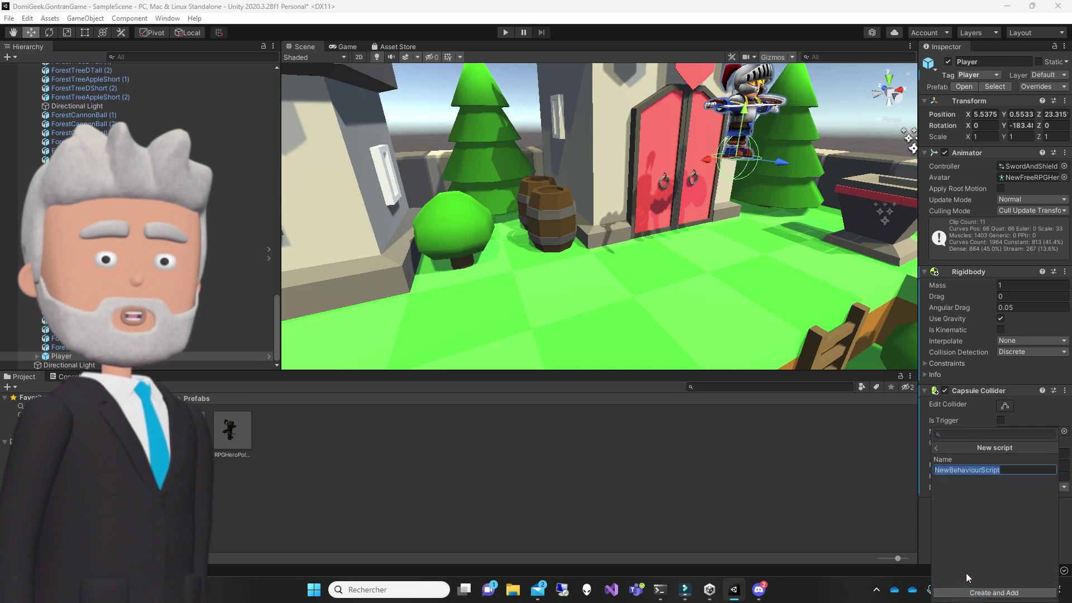
{"action": "type", "text": "Player"}
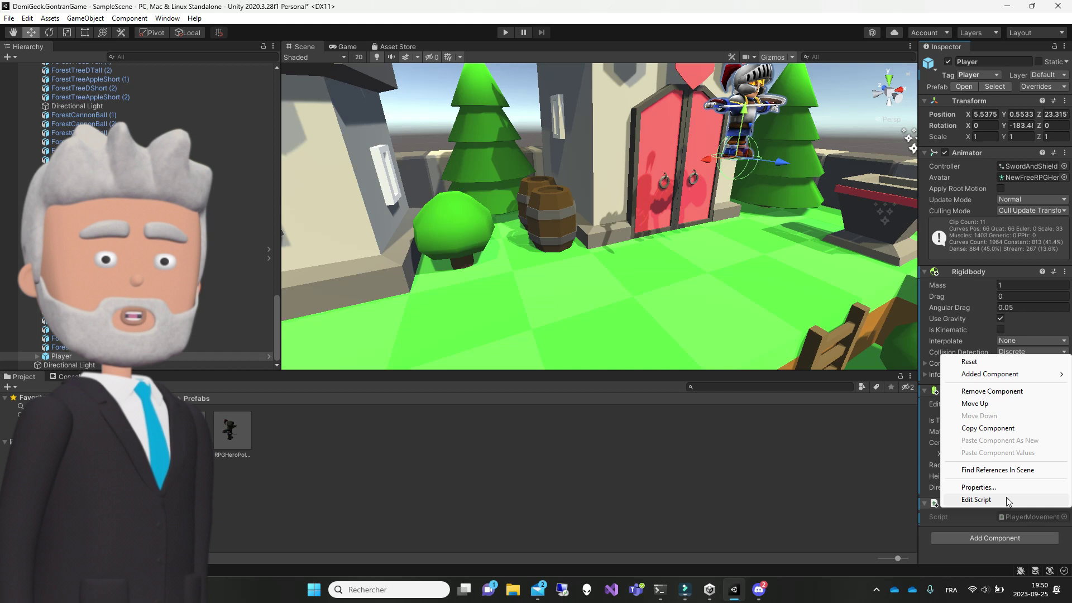
{"action": "left_click", "coordinate": [1007, 498]}
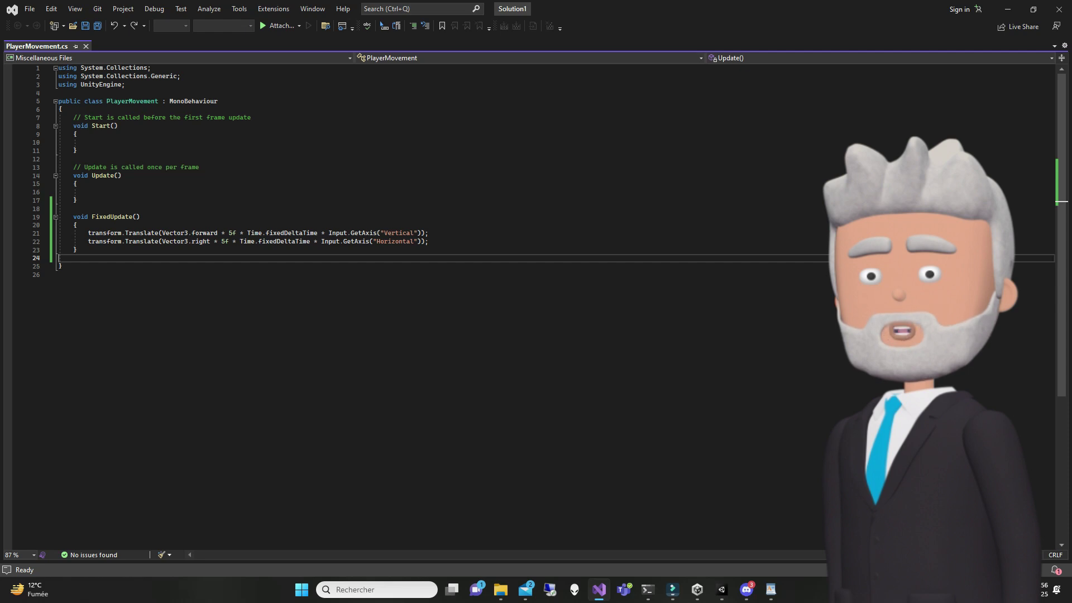
Switch from Visual Studio back to the Unity editor via the taskbar.
{"action": "left_click", "coordinate": [718, 591]}
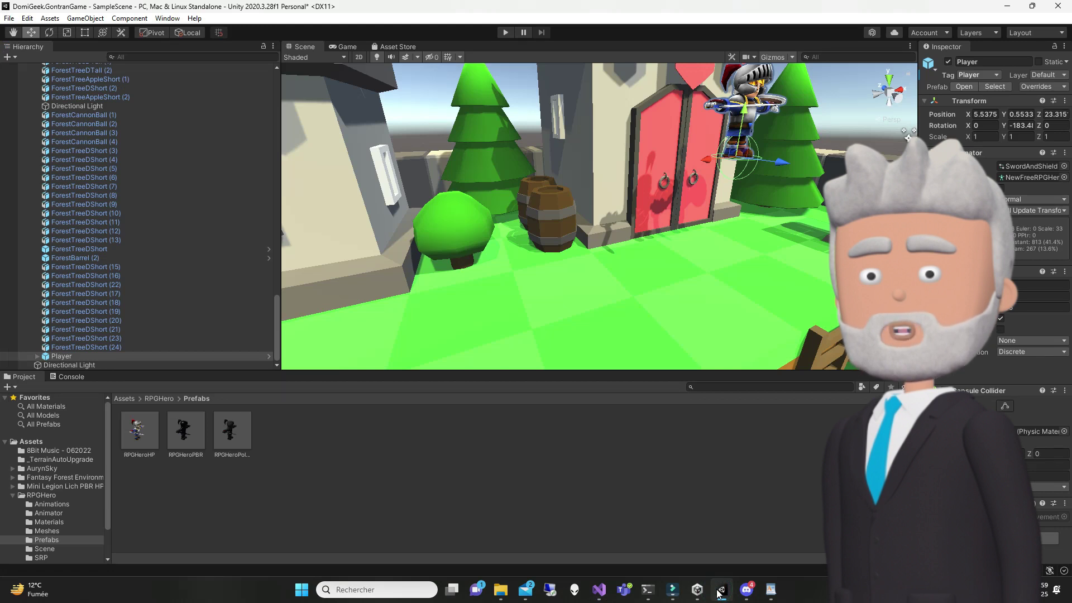
Enter Play mode to test the Player hero's input-driven movement.
{"action": "left_click", "coordinate": [506, 32]}
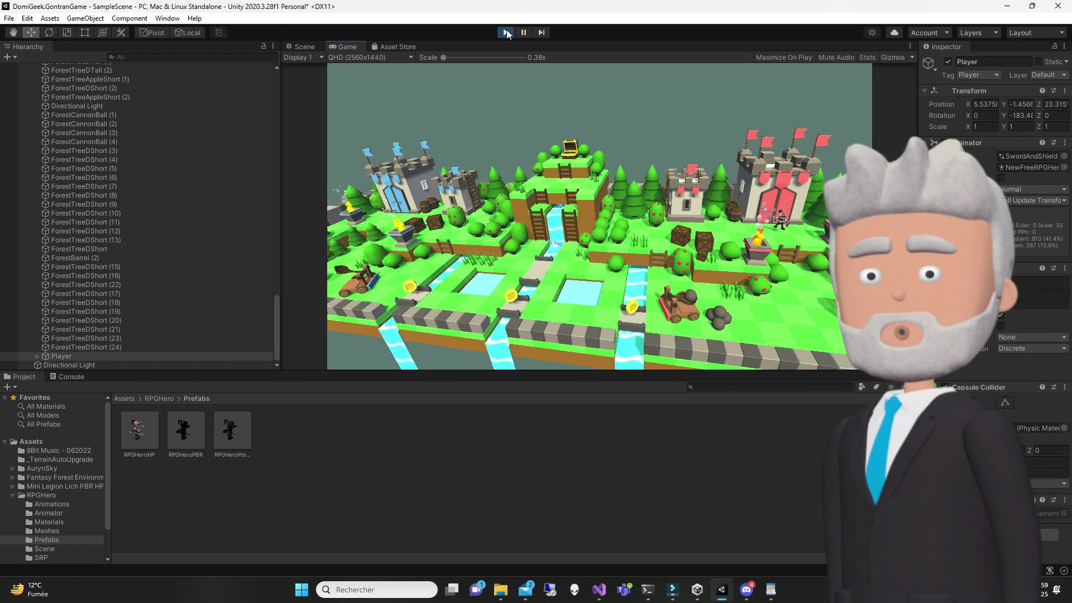